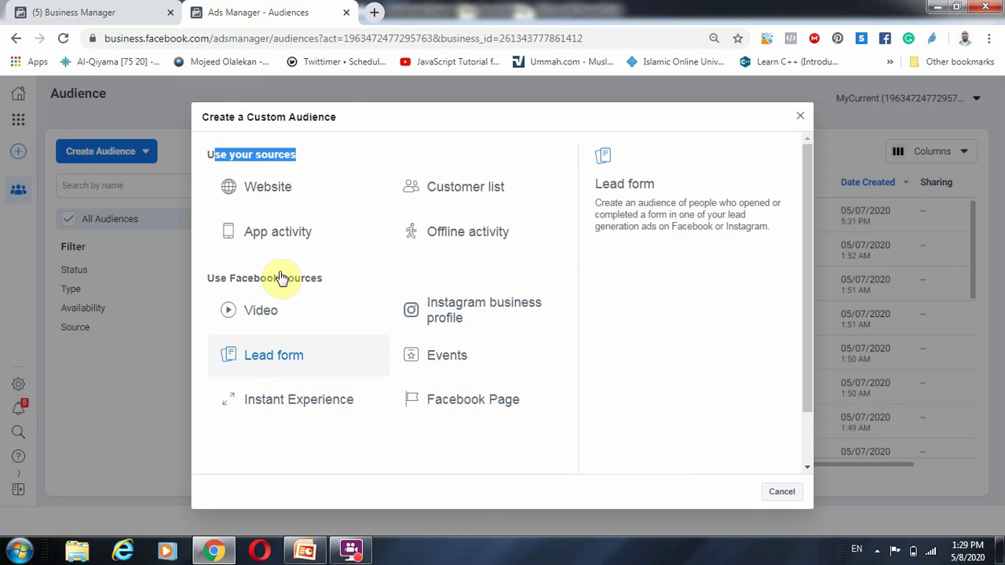
# Start a Lead form custom audience and switch its source page to the owner's own Facebook page
pyautogui.click(273, 360)
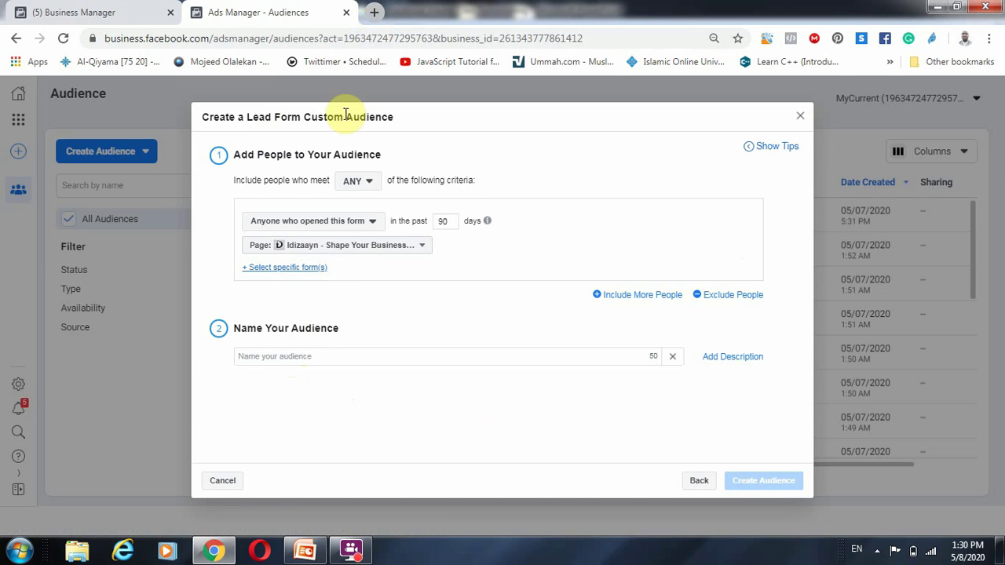
pyautogui.click(333, 247)
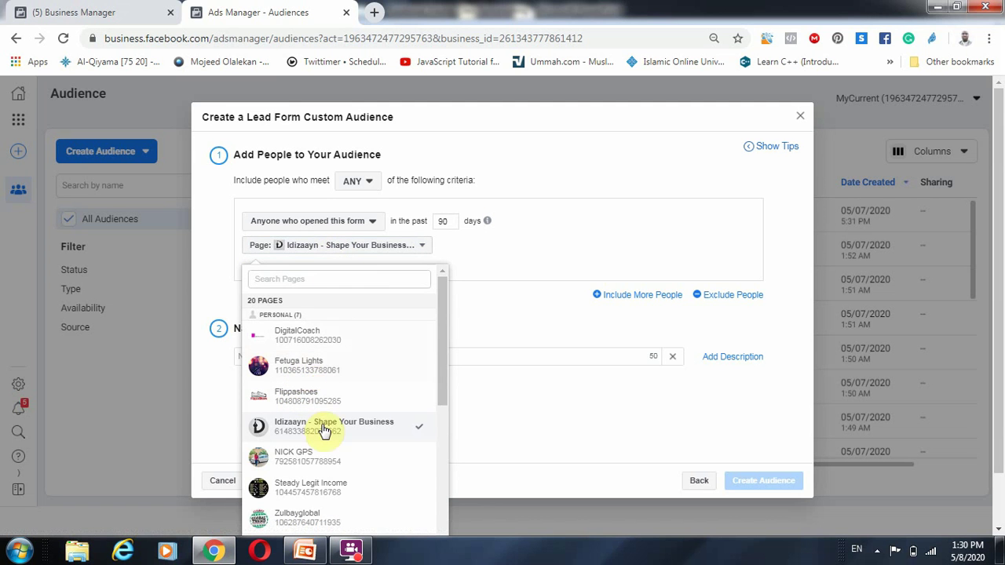
pyautogui.scroll(-2, 332, 486)
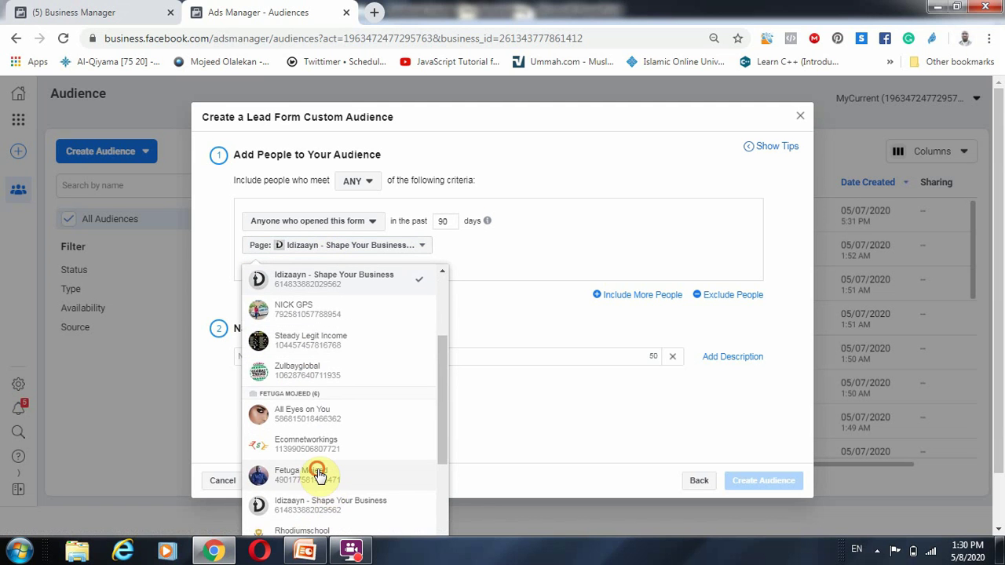
pyautogui.click(314, 477)
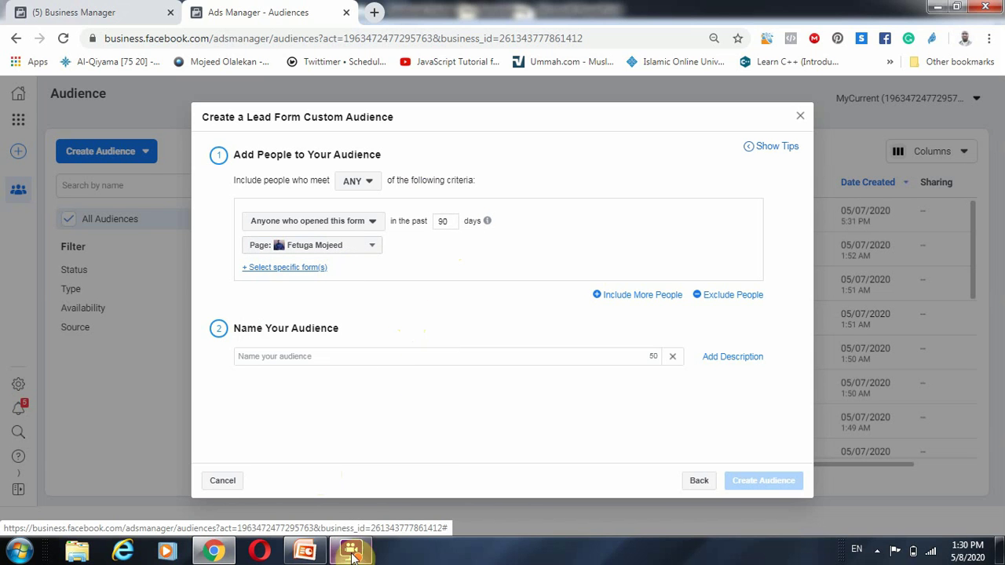
# Replace slide 3's 'Ads Account' title with 'Lead Generation Form' in PowerPoint, then return to Chrome
pyautogui.click(306, 552)
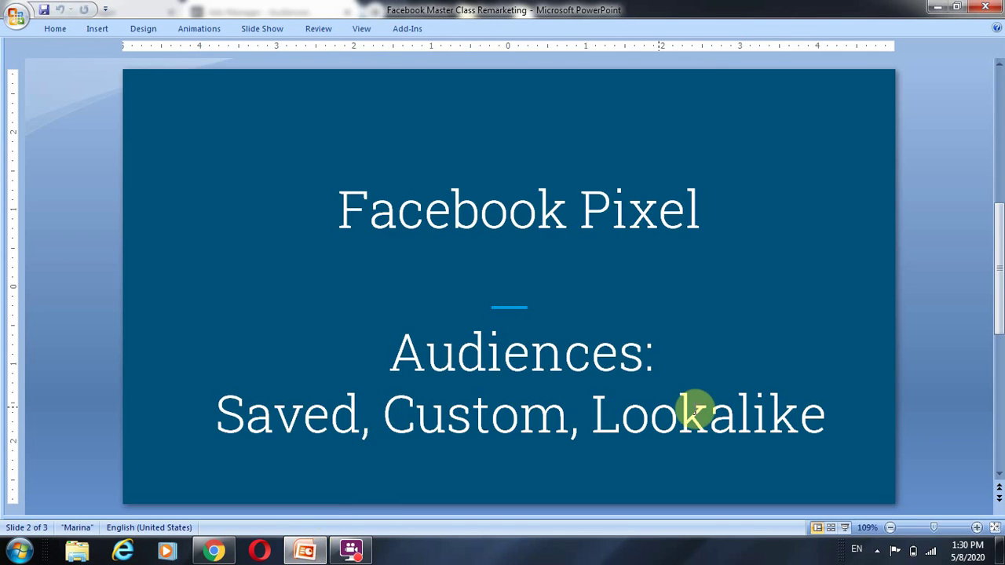
pyautogui.scroll(-3, 695, 411)
pyautogui.click(615, 381)
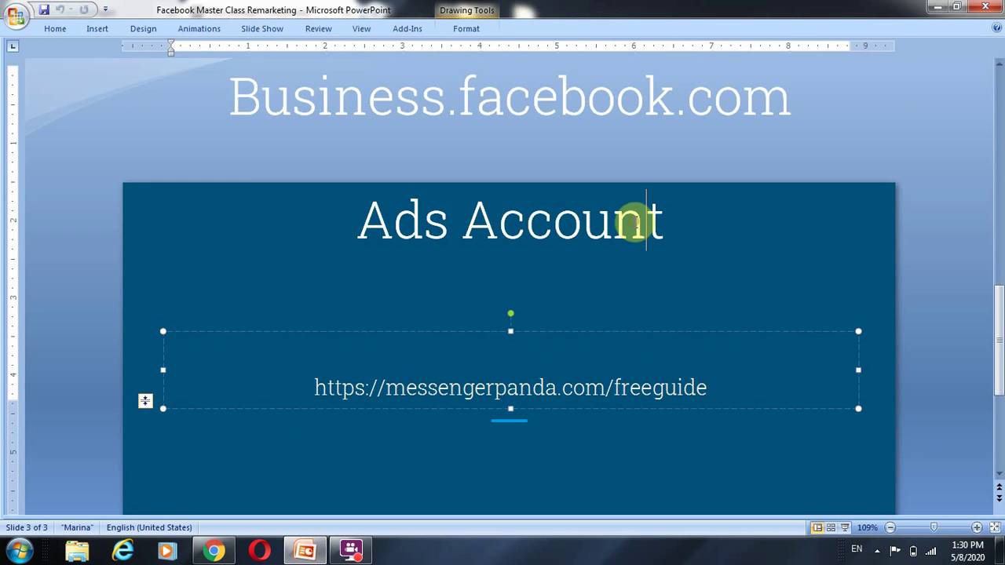
pyautogui.moveTo(678, 250); pyautogui.dragTo(236, 200)
pyautogui.write('L')
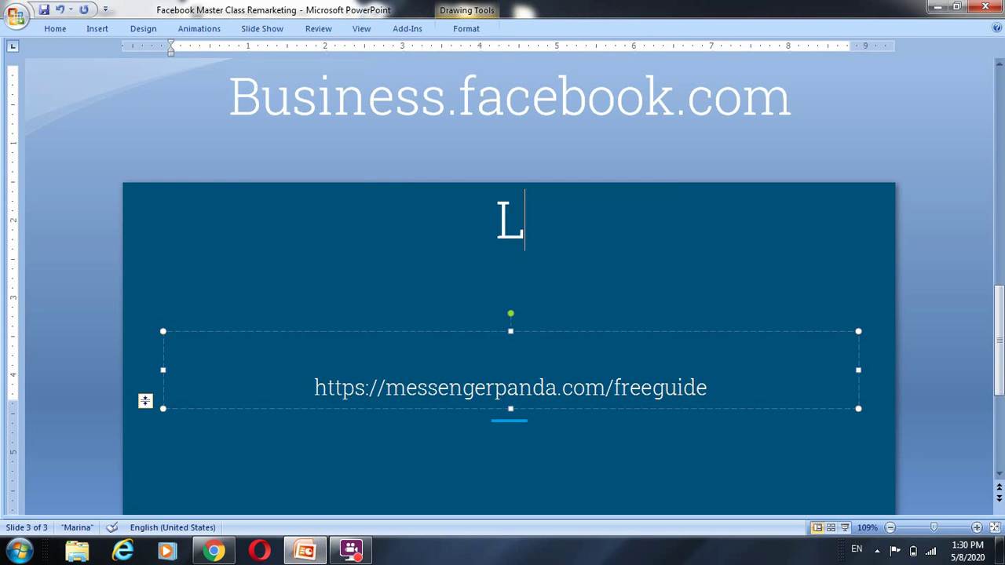
pyautogui.write('ead G')
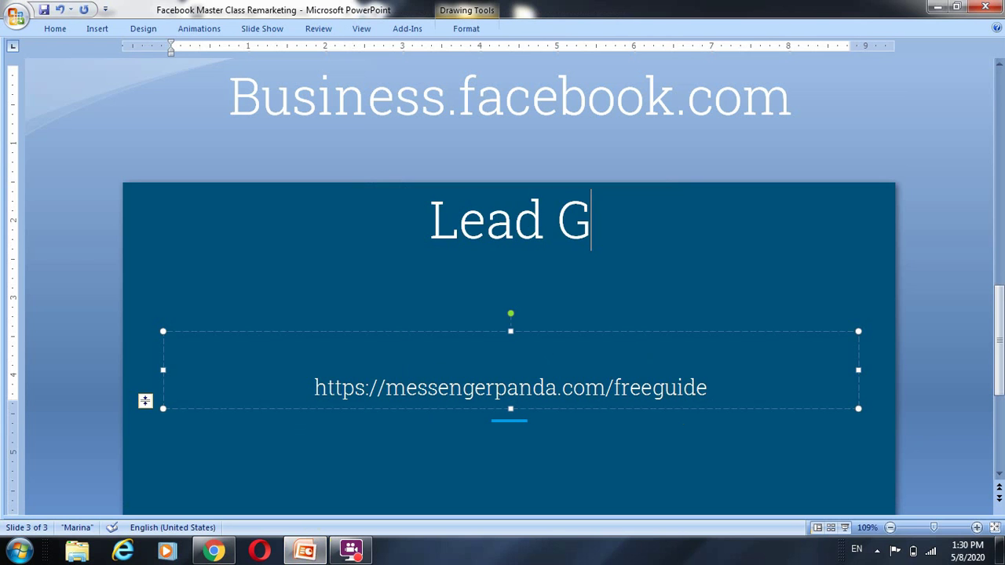
pyautogui.write('eneration Form')
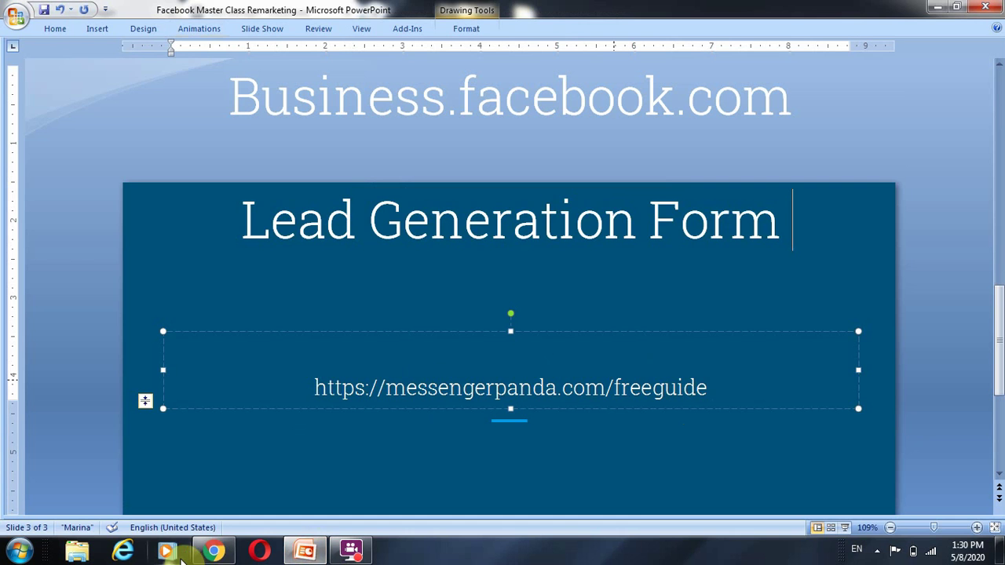
pyautogui.click(213, 551)
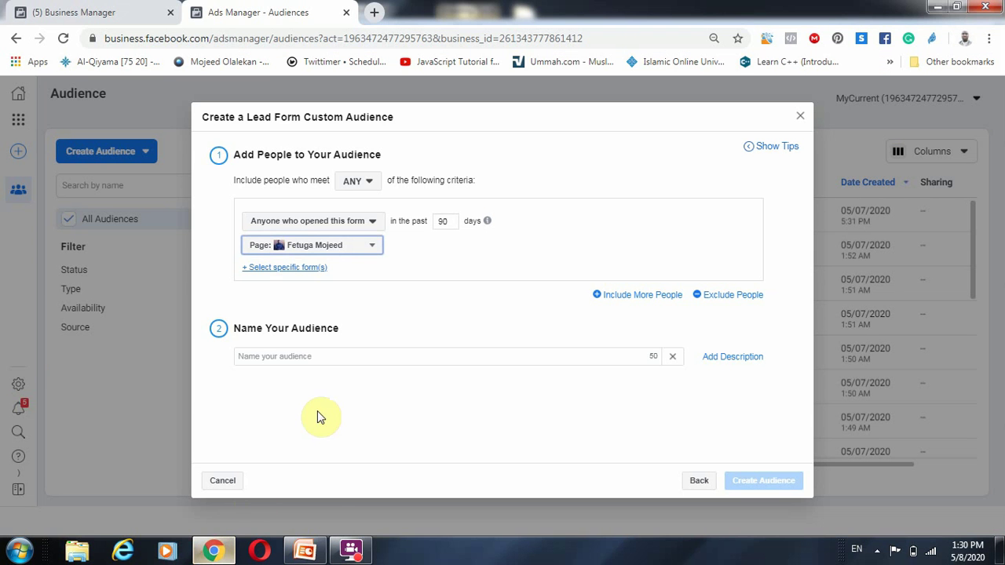
# Choose specific forms: tick website 2 and website 1, then Select All lead forms
pyautogui.click(307, 271)
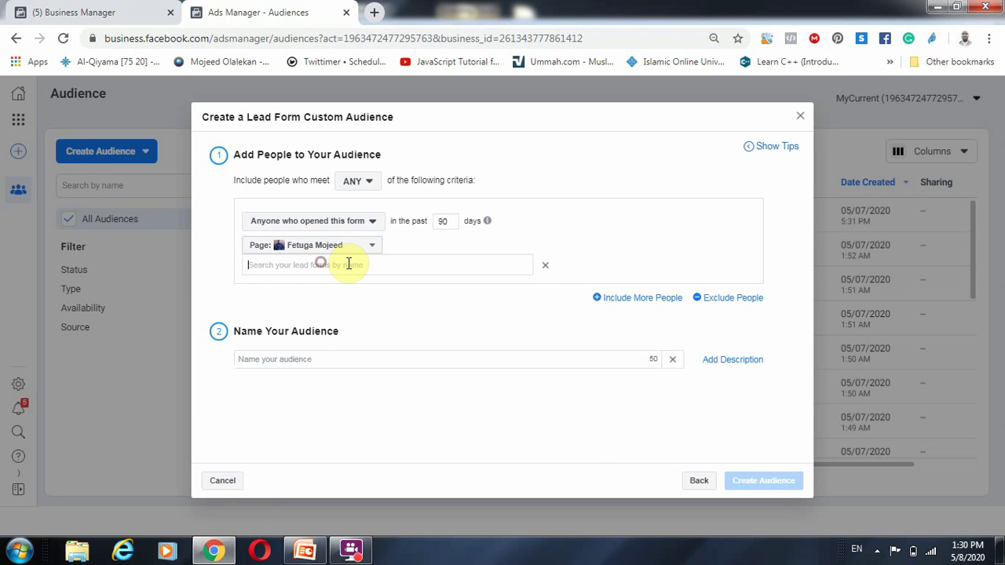
pyautogui.click(316, 264)
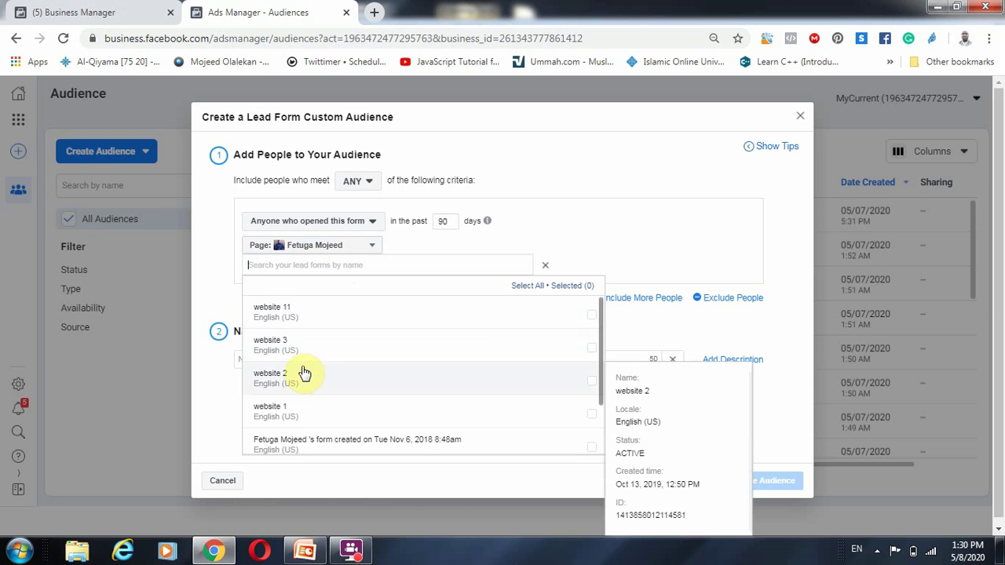
pyautogui.scroll(-3, 299, 346)
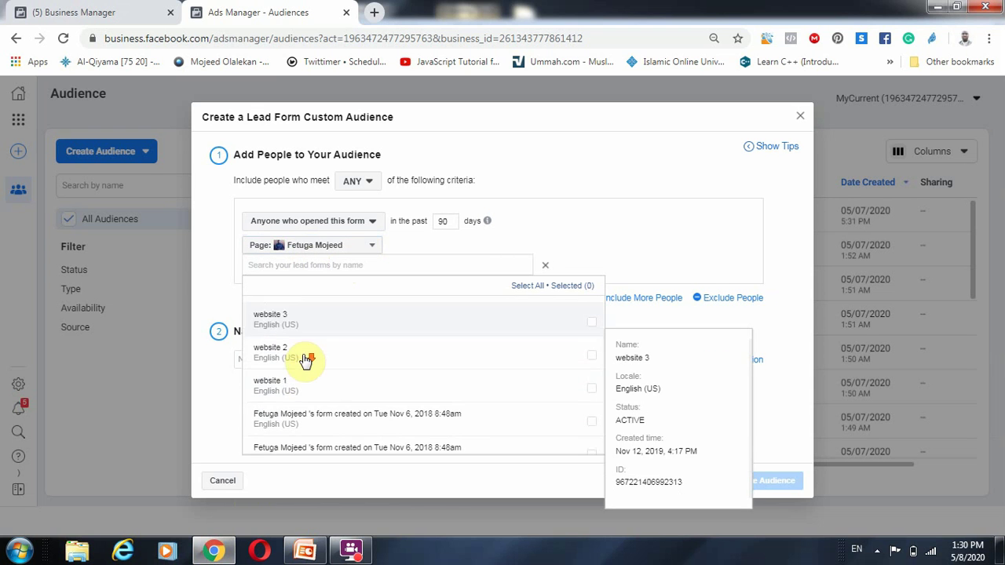
pyautogui.scroll(2, 319, 425)
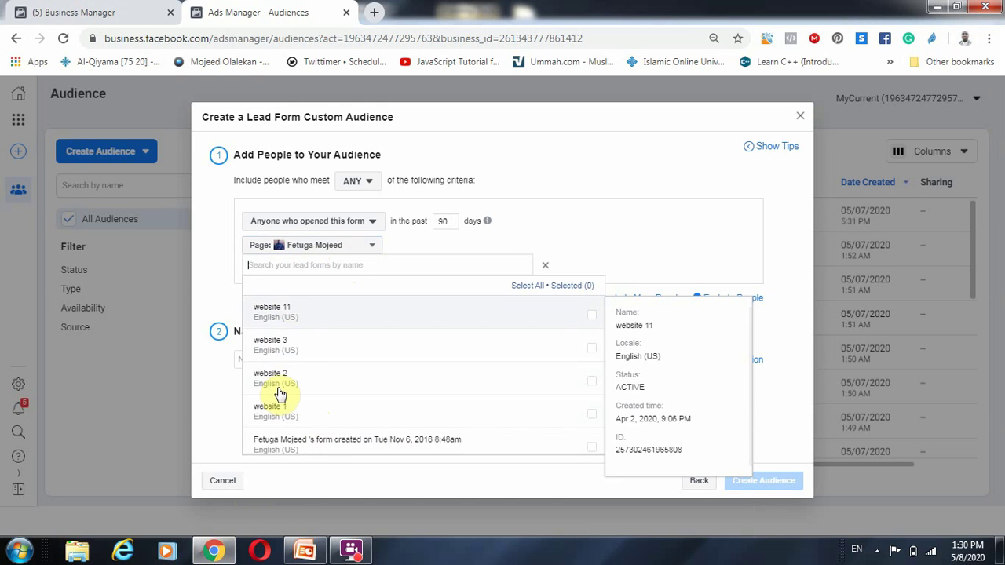
pyautogui.scroll(-1, 283, 393)
pyautogui.scroll(-2, 283, 391)
pyautogui.click(590, 316)
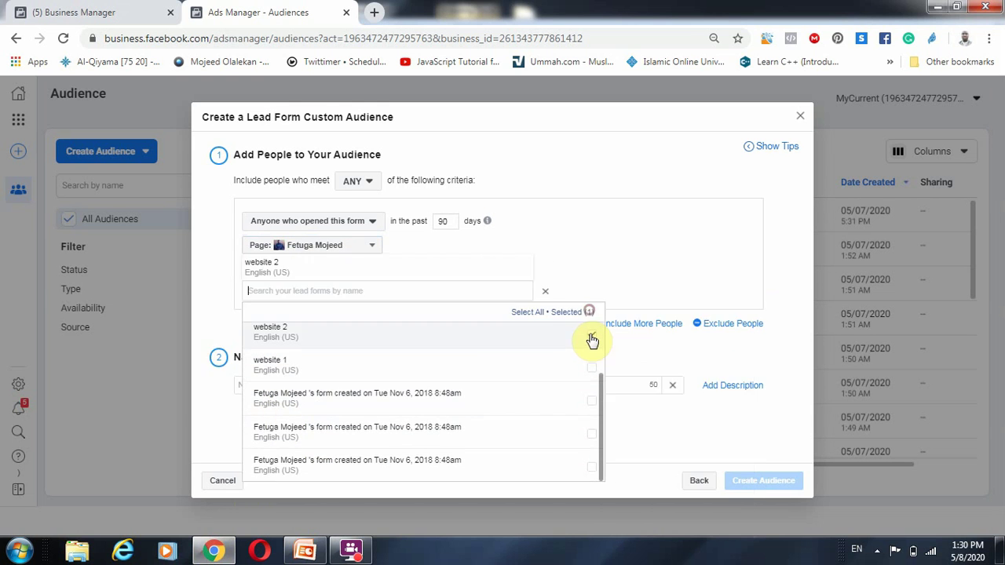
pyautogui.click(588, 369)
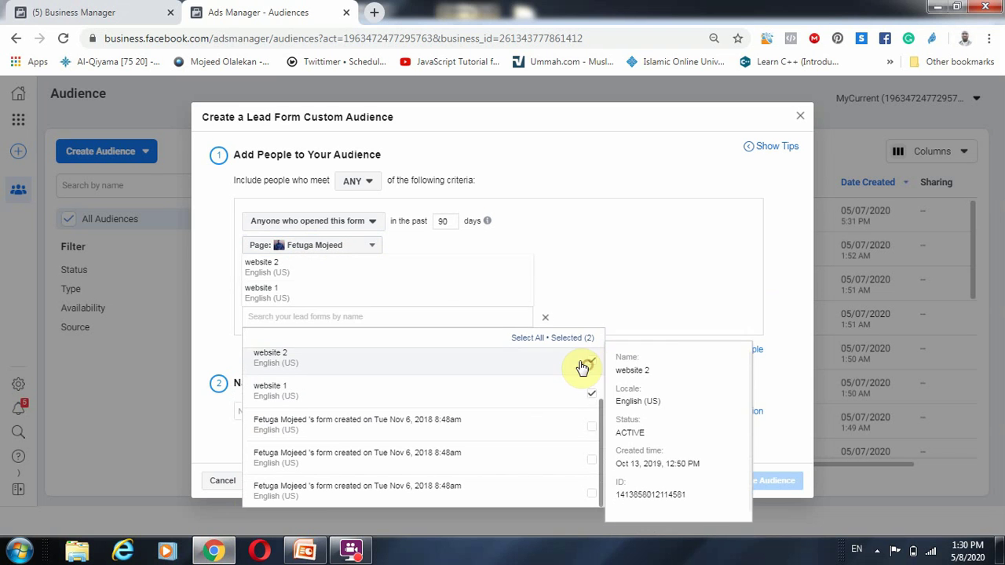
pyautogui.click(526, 345)
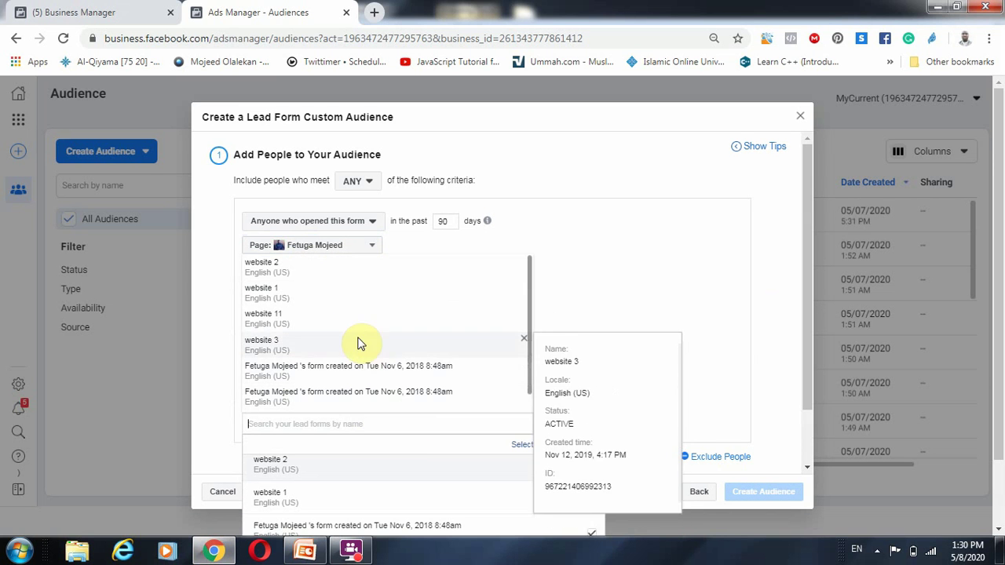
pyautogui.click(316, 290)
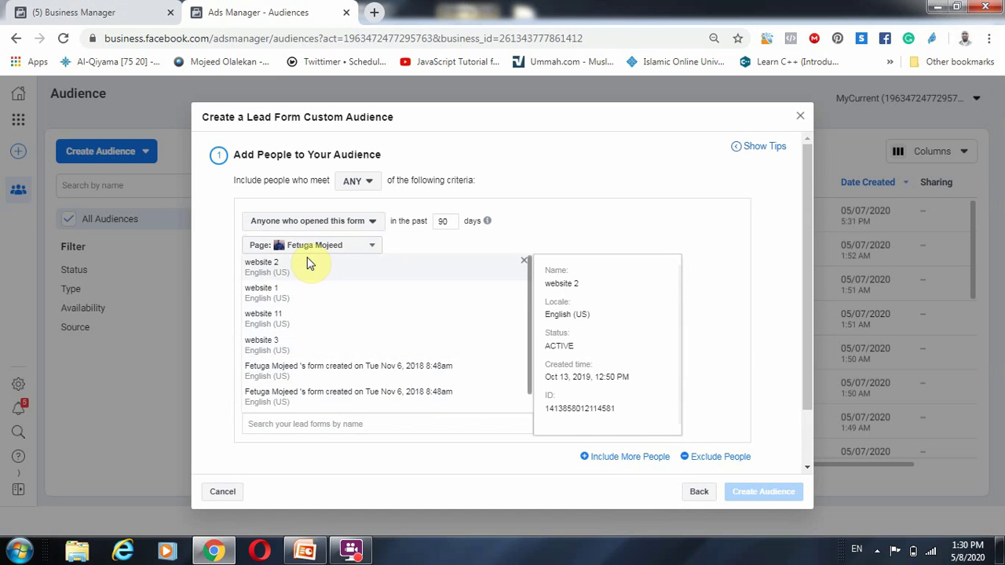
# Check the form-interaction options and days help, then dismiss the help and form details cards
pyautogui.click(338, 223)
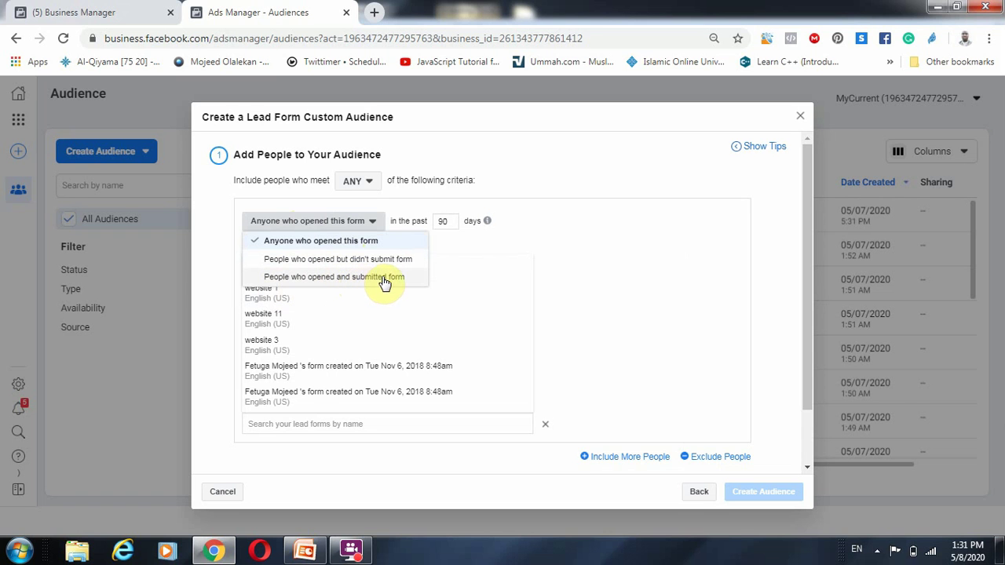
pyautogui.moveTo(486, 225)
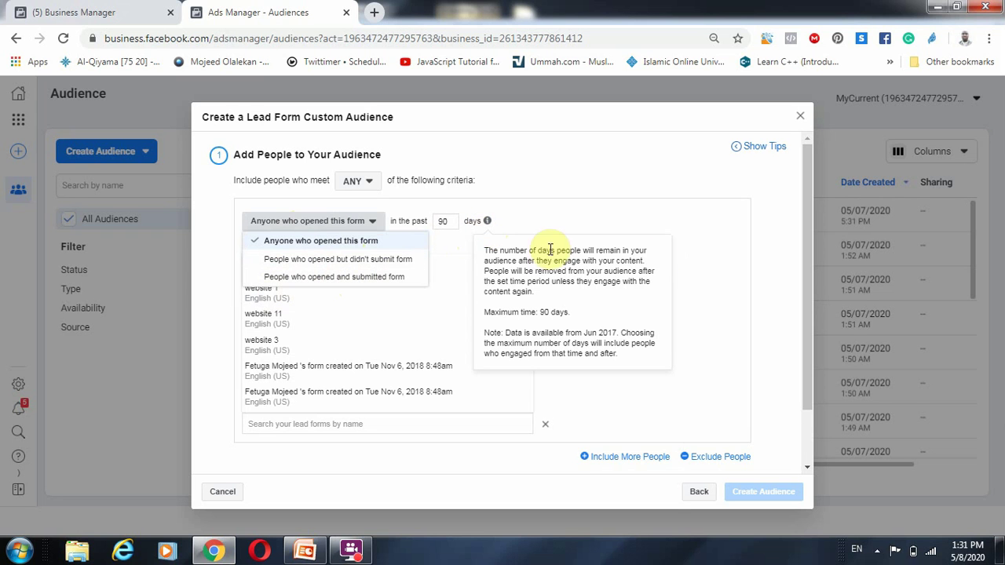
pyautogui.click(700, 240)
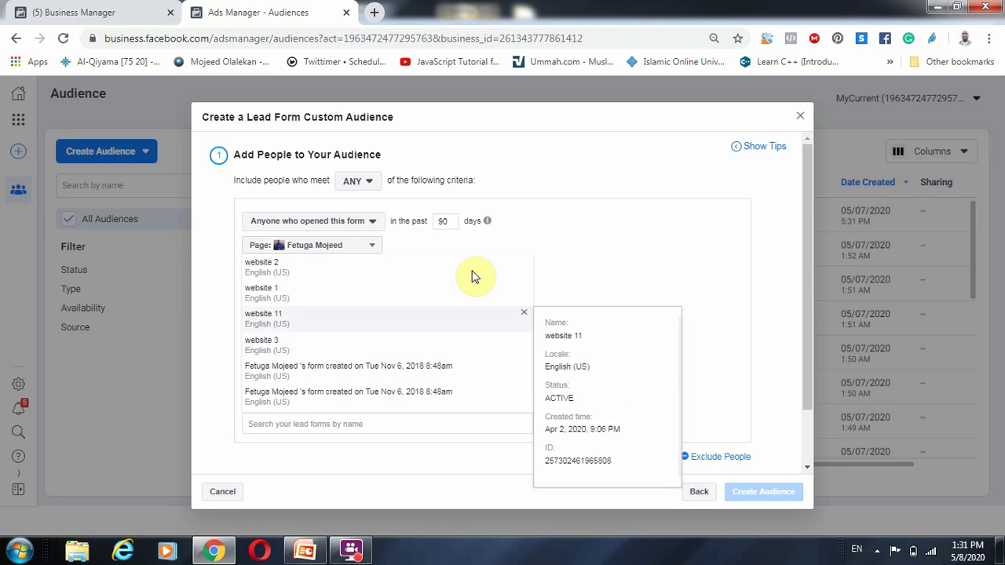
pyautogui.click(617, 233)
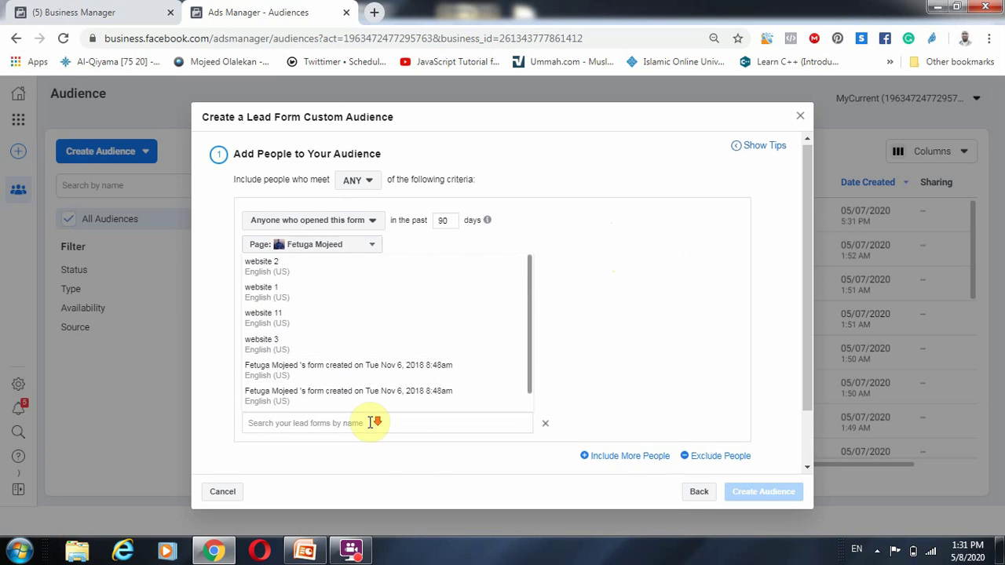
pyautogui.scroll(-1, 371, 423)
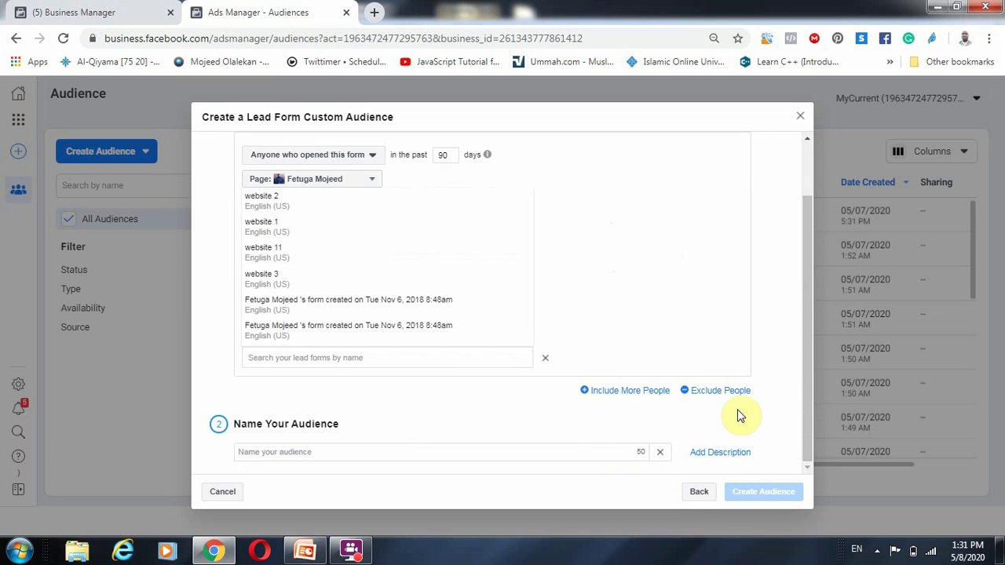
# Add an exclusion rule that draws from the owner's own page
pyautogui.click(705, 399)
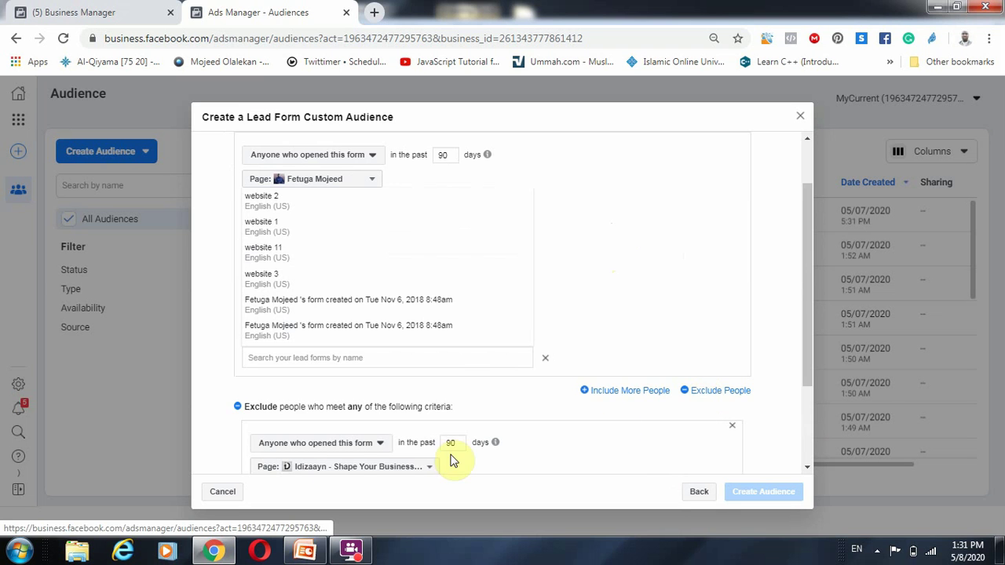
pyautogui.scroll(-2, 345, 454)
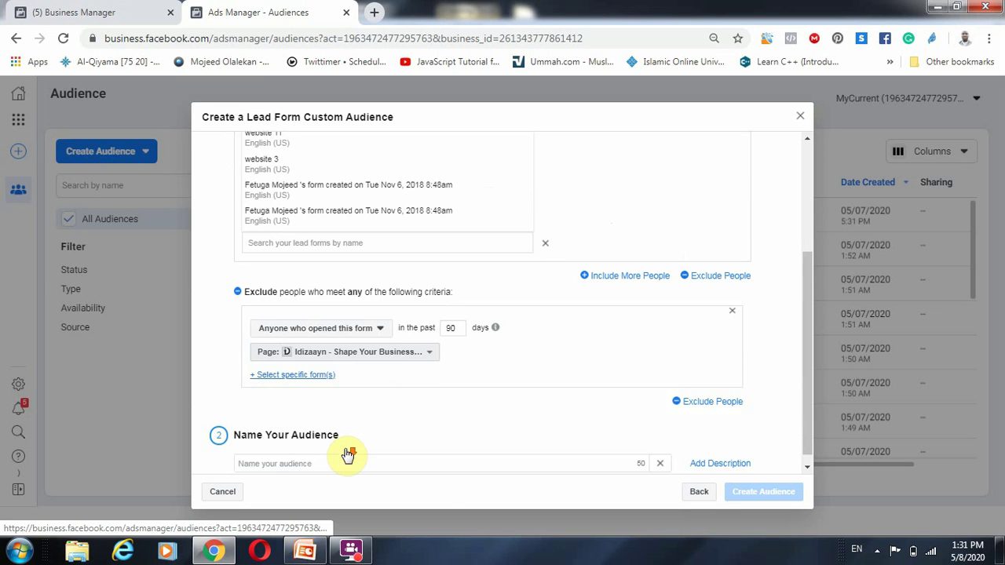
pyautogui.click(363, 342)
pyautogui.scroll(-5, 330, 467)
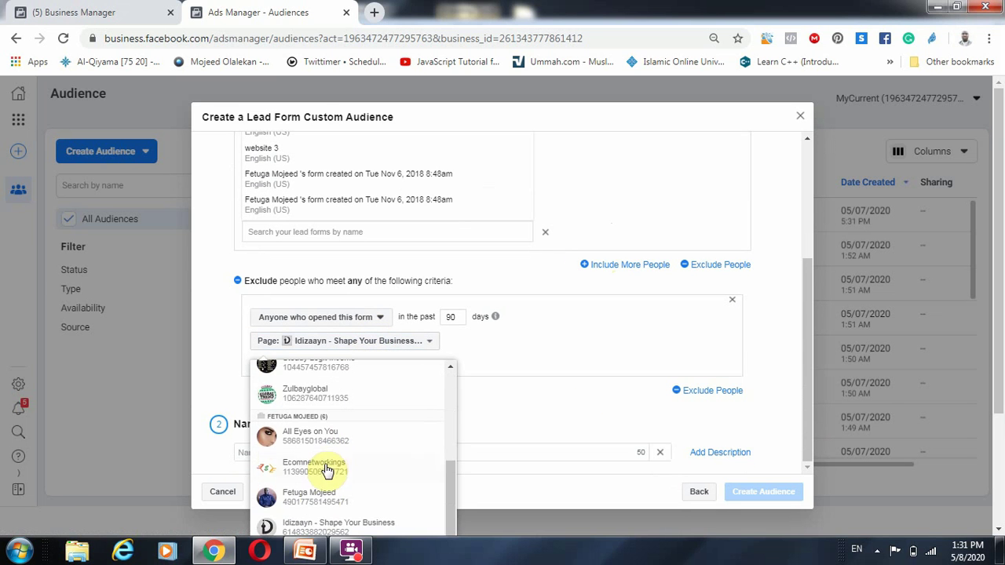
pyautogui.click(321, 496)
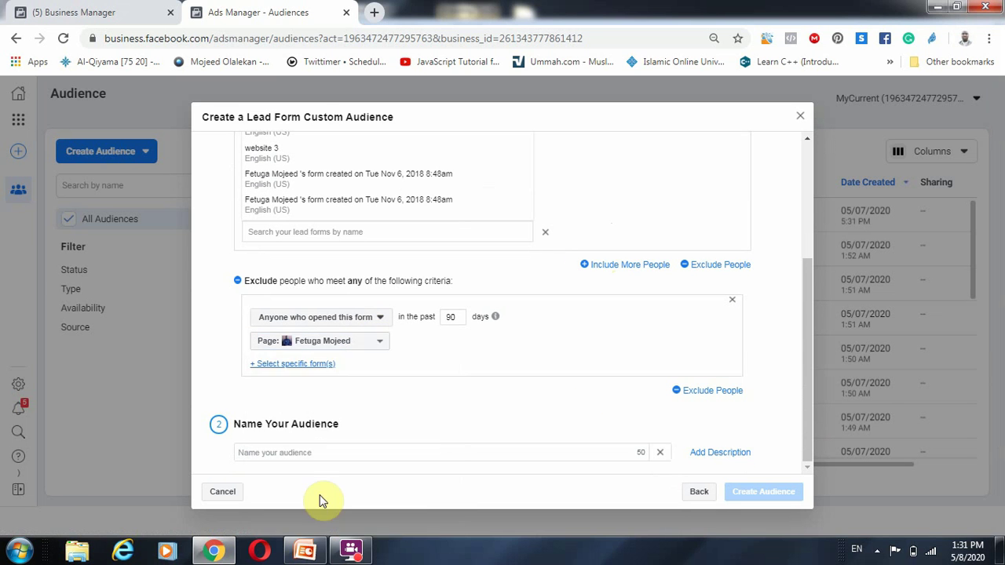
# Exclude all of the page's lead forms and show the form-interaction choices
pyautogui.click(321, 363)
pyautogui.click(382, 361)
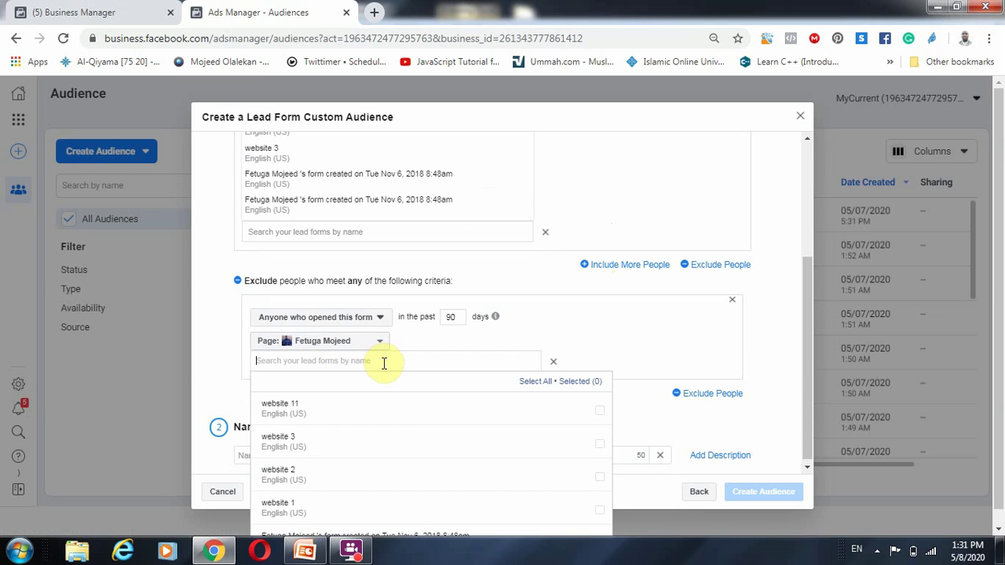
pyautogui.click(544, 382)
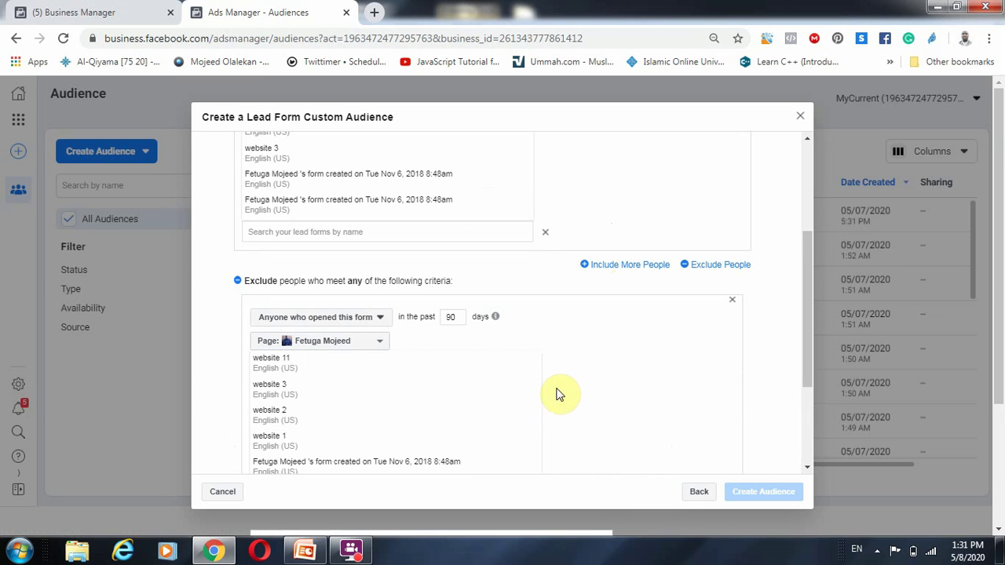
pyautogui.click(377, 320)
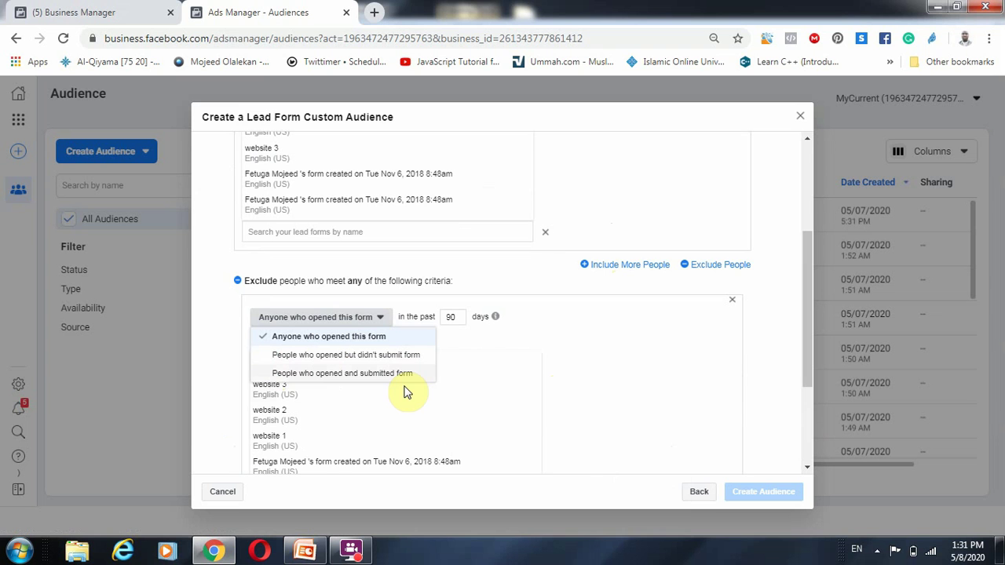
pyautogui.moveTo(406, 392)
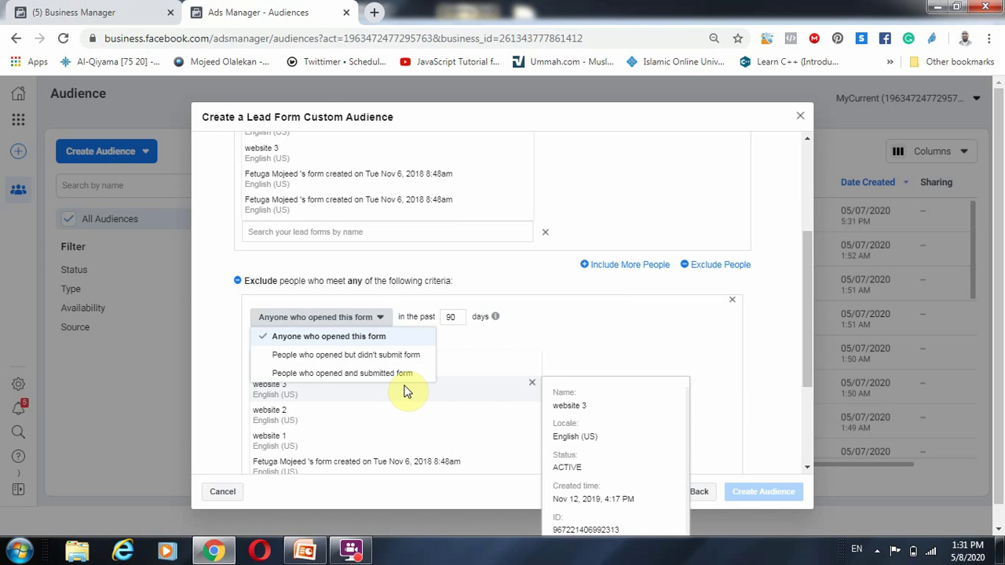
# From Business Manager home, open the MyCurrent ad account and start a new campaign to view objectives
pyautogui.click(121, 10)
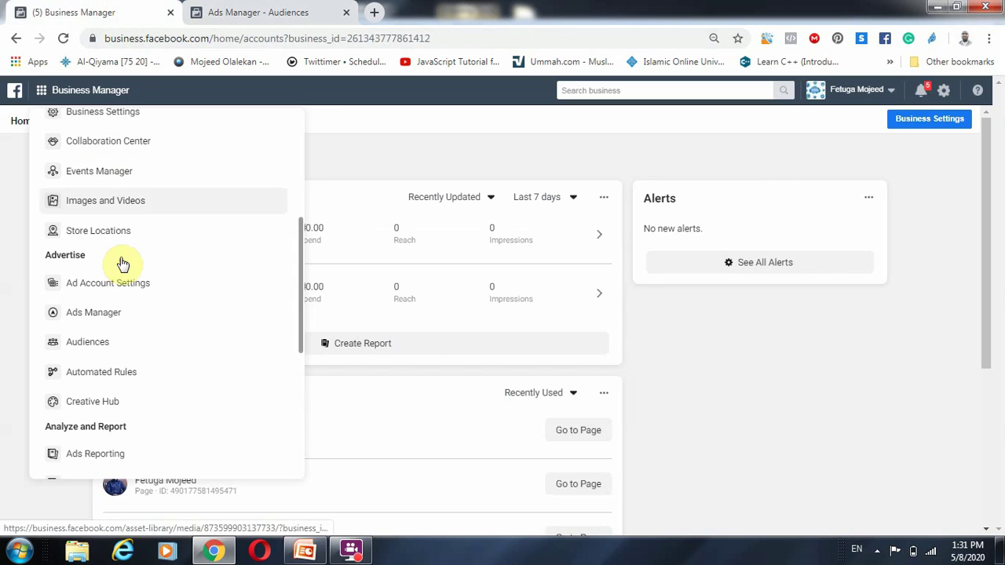
pyautogui.scroll(5, 126, 261)
pyautogui.click(503, 128)
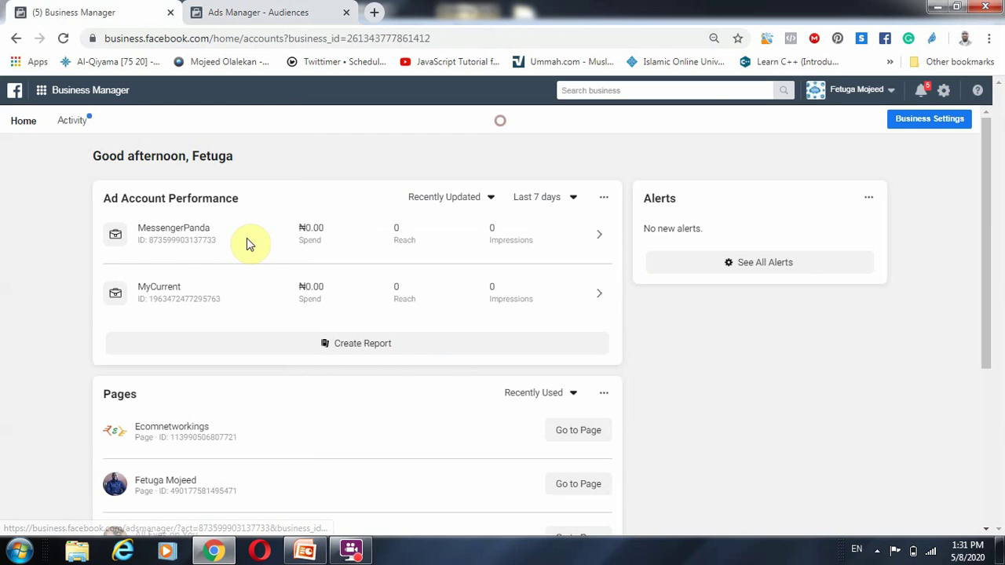
pyautogui.click(176, 297)
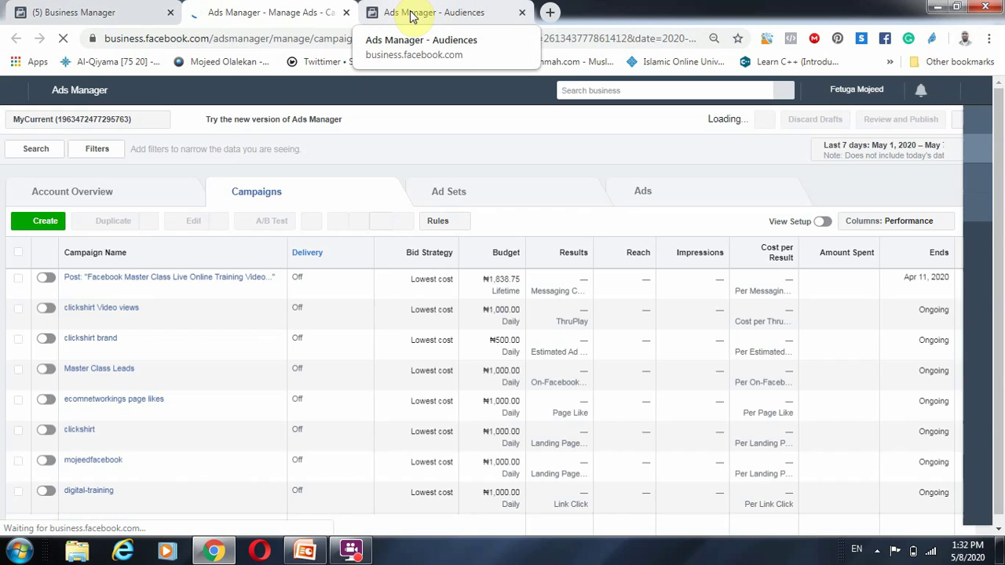
pyautogui.click(44, 222)
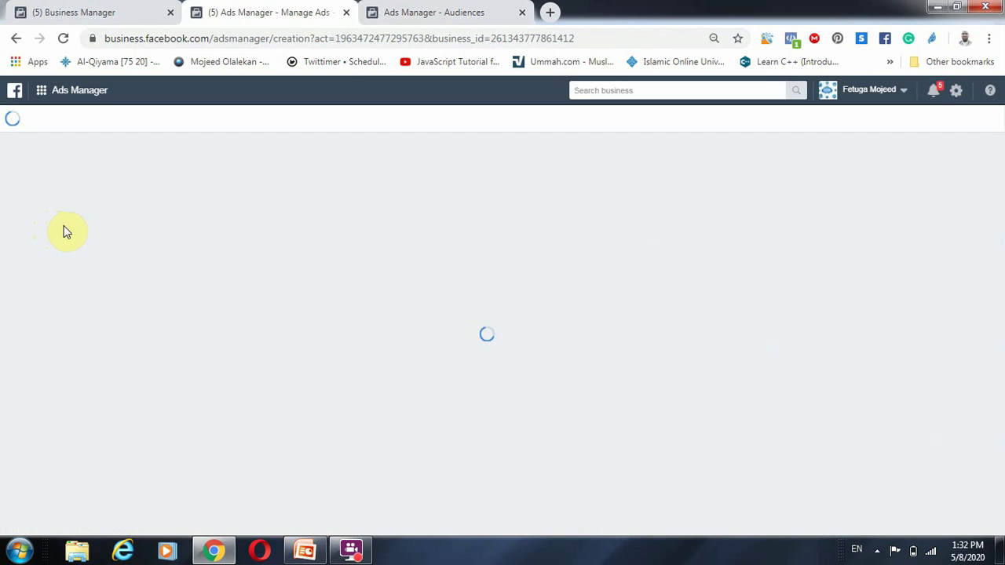
pyautogui.scroll(-1, 534, 424)
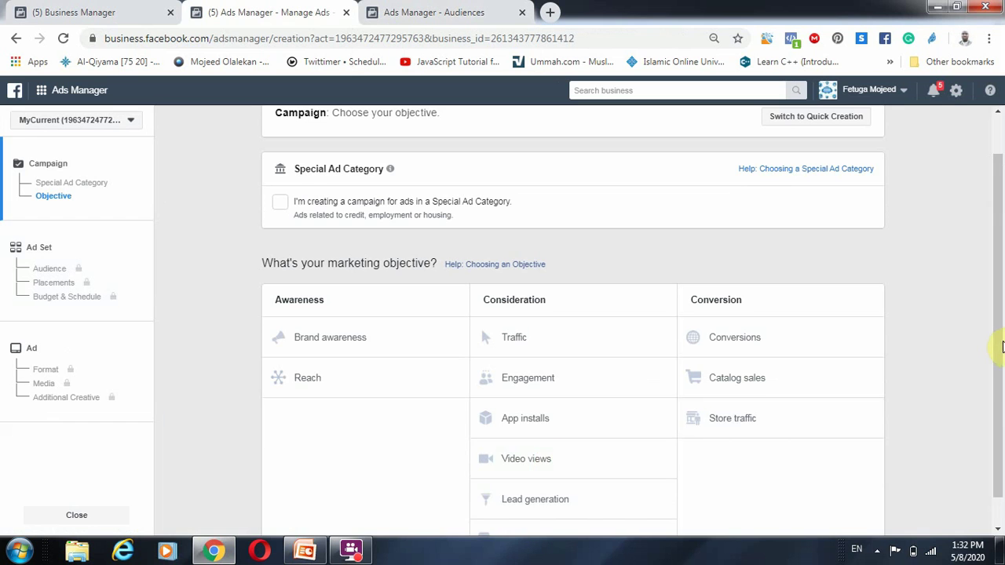
pyautogui.scroll(-1, 995, 437)
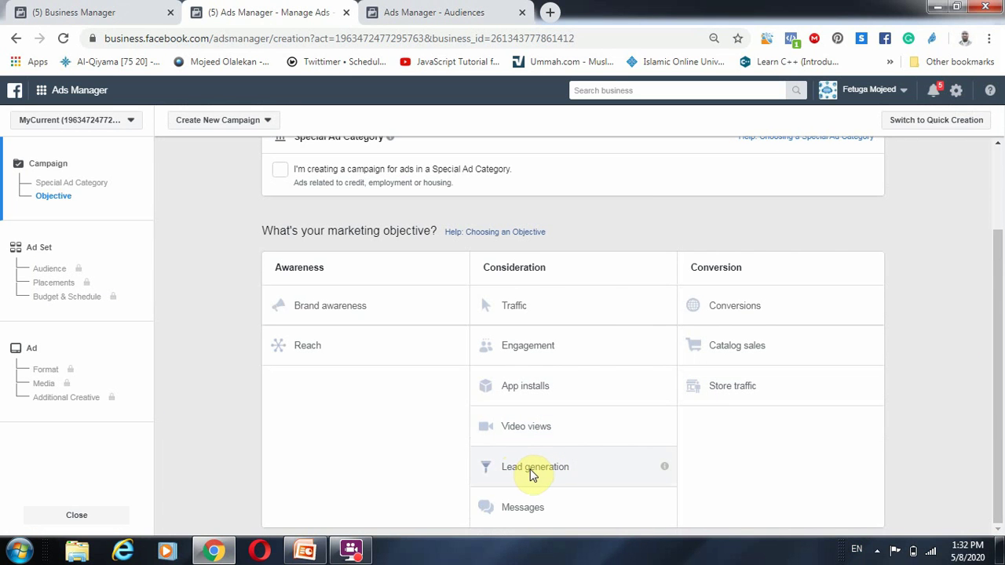
# Open the business Facebook page's Publishing Tools in a new tab via the 'face' suggestion
pyautogui.click(554, 11)
pyautogui.write('face')
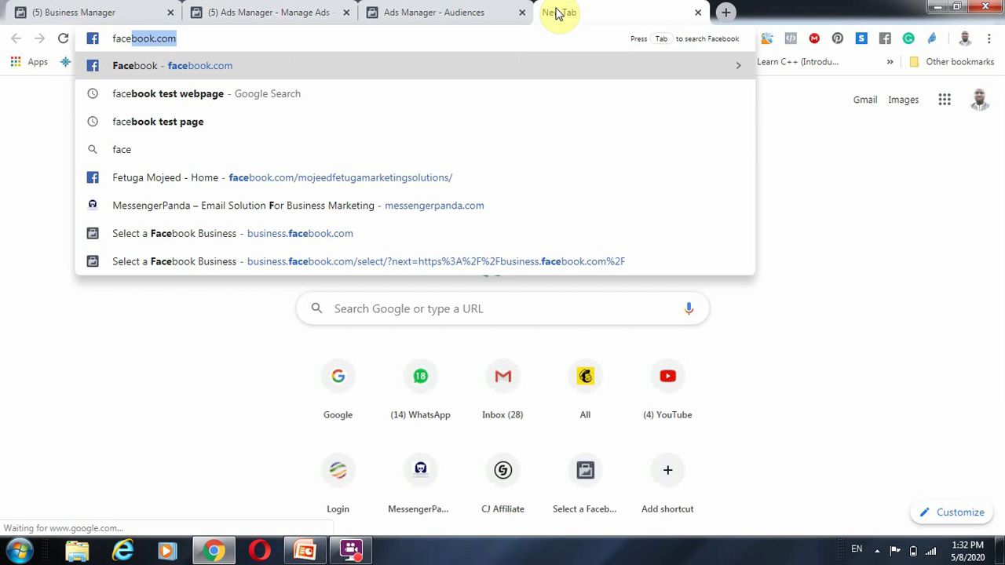
pyautogui.press('Down')
pyautogui.press('Down')
pyautogui.press('Down')
pyautogui.press('Down')
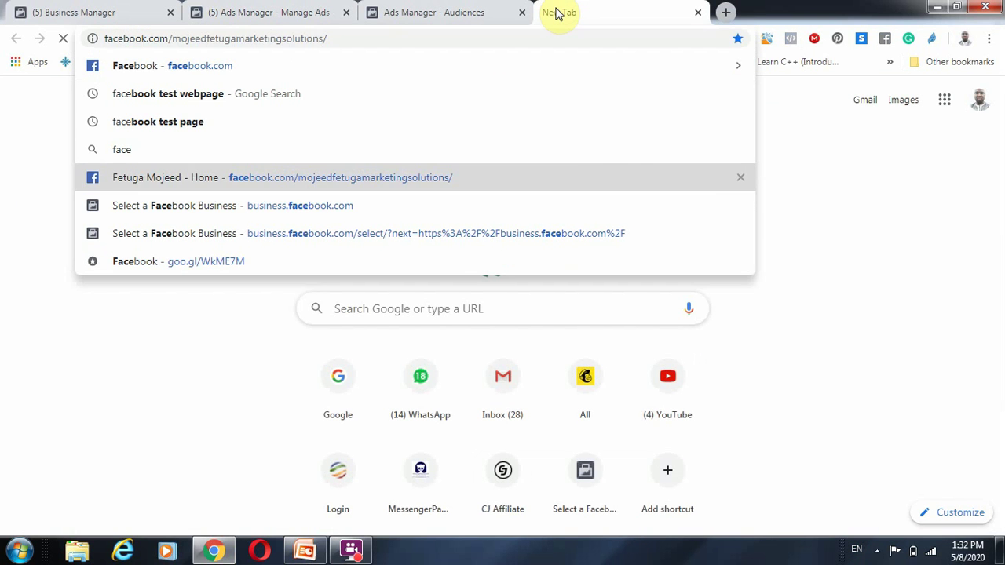
pyautogui.press('Return')
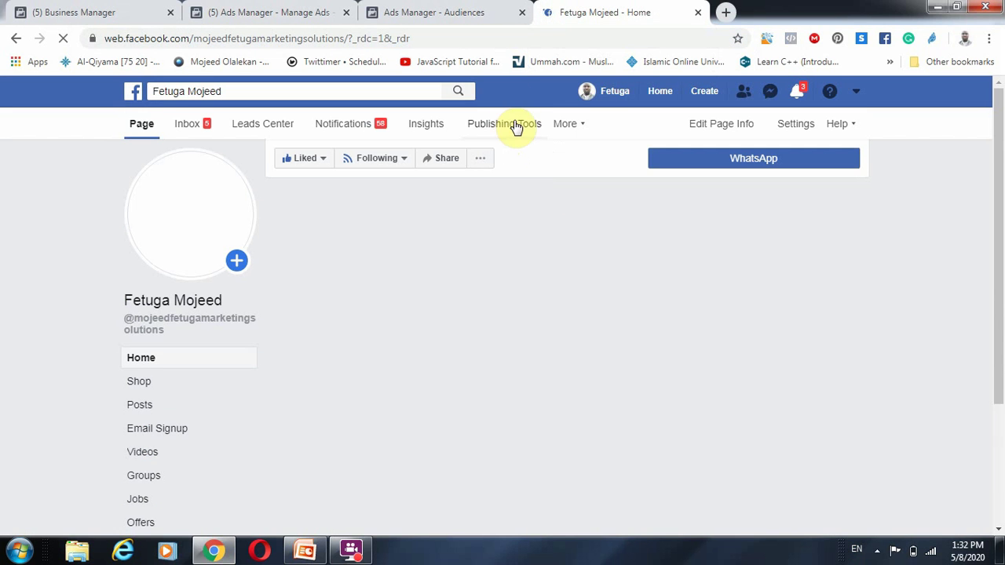
pyautogui.click(516, 125)
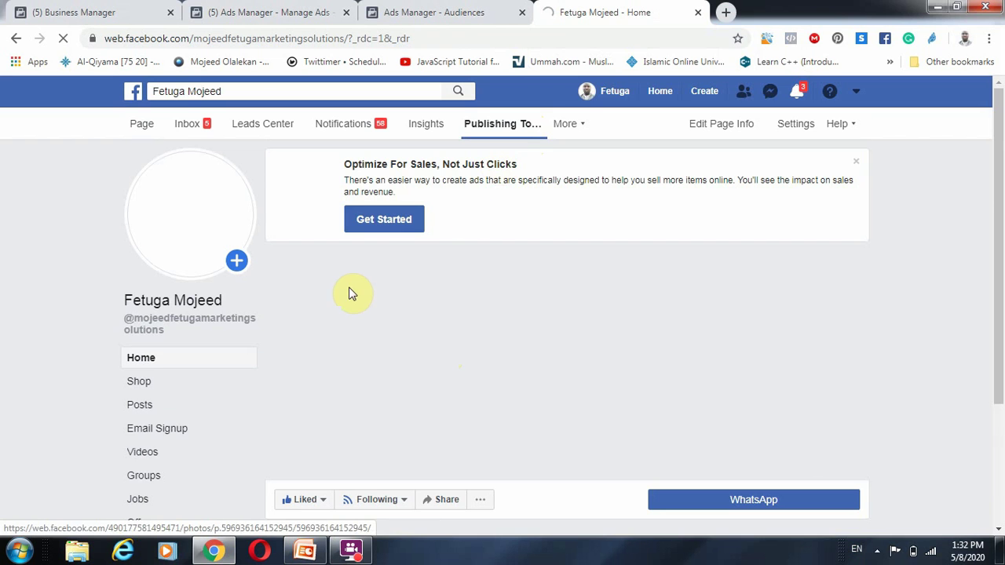
pyautogui.scroll(-2, 291, 341)
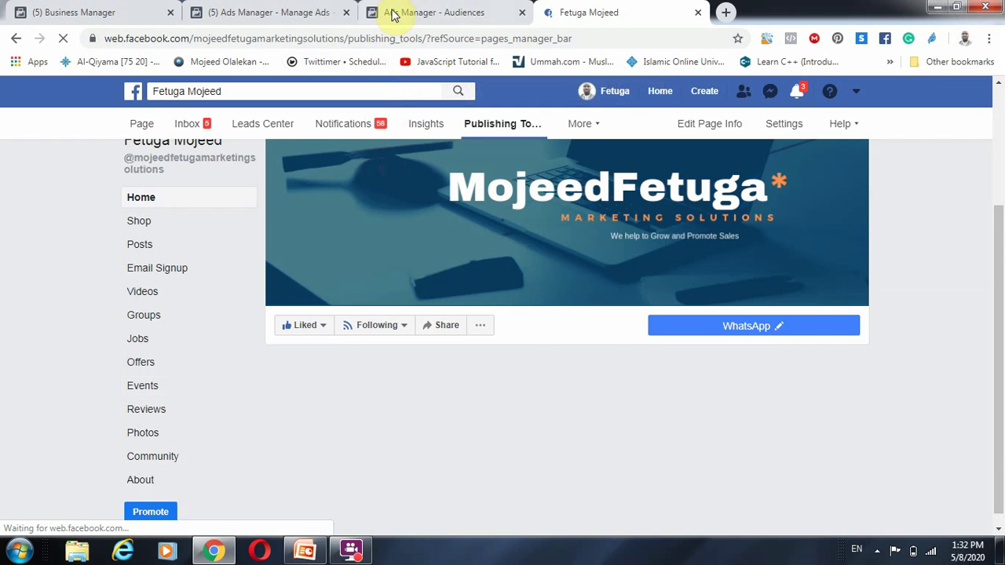
pyautogui.click(282, 11)
# Name the lead form audience with the owner's name followed by 'Campaign via Lead Generation'
pyautogui.click(424, 11)
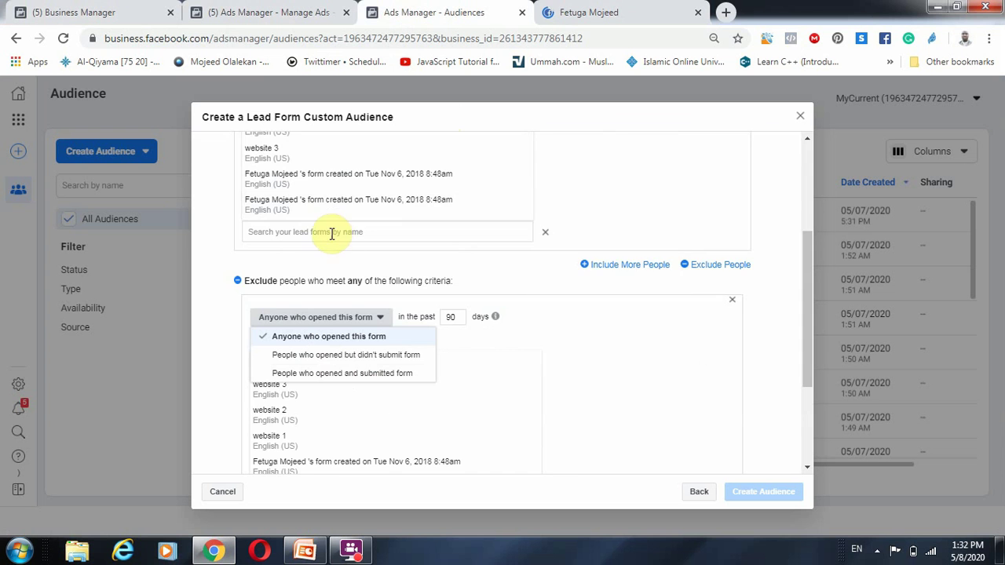
pyautogui.scroll(5, 395, 263)
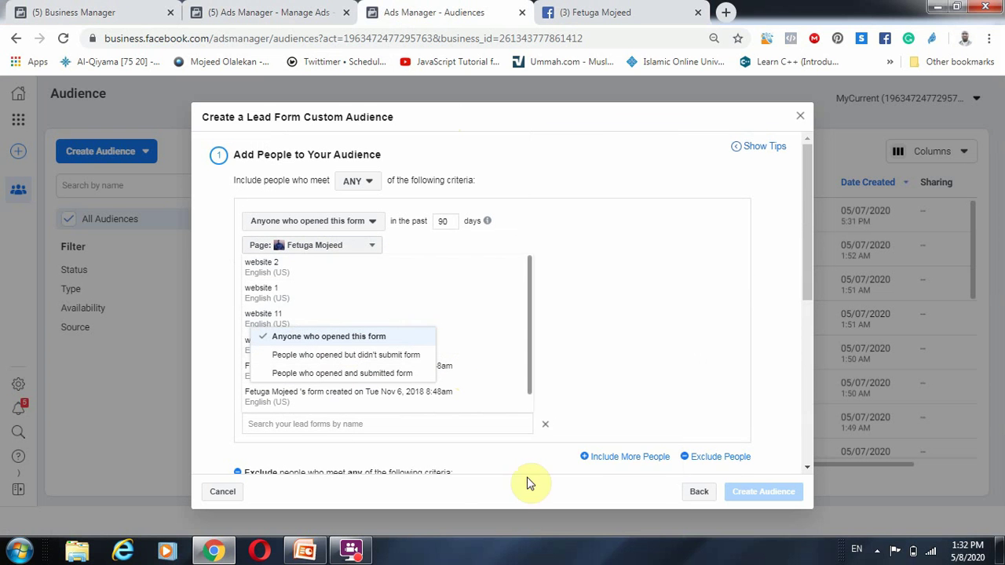
pyautogui.scroll(-2, 487, 256)
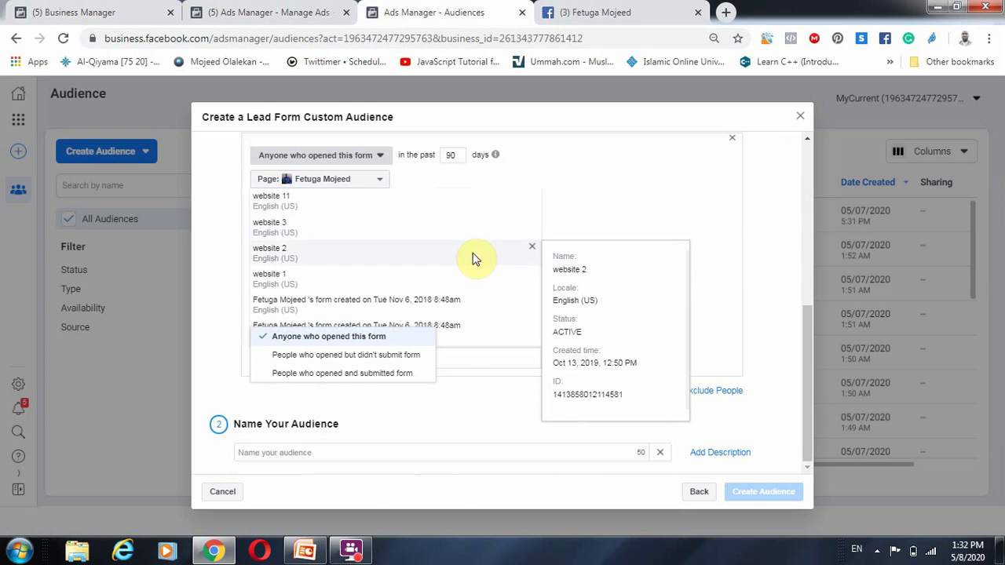
pyautogui.scroll(-1, 471, 255)
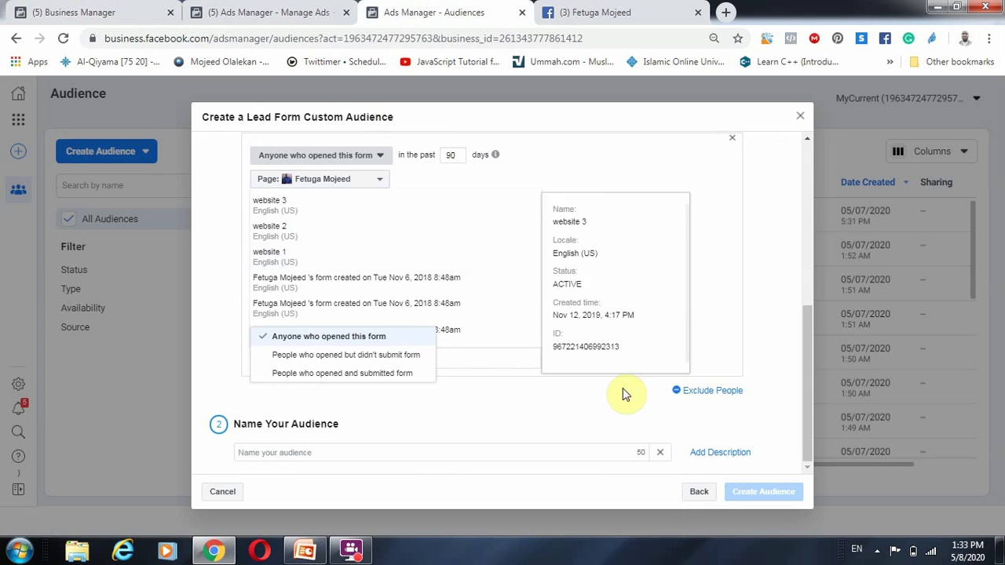
pyautogui.click(471, 449)
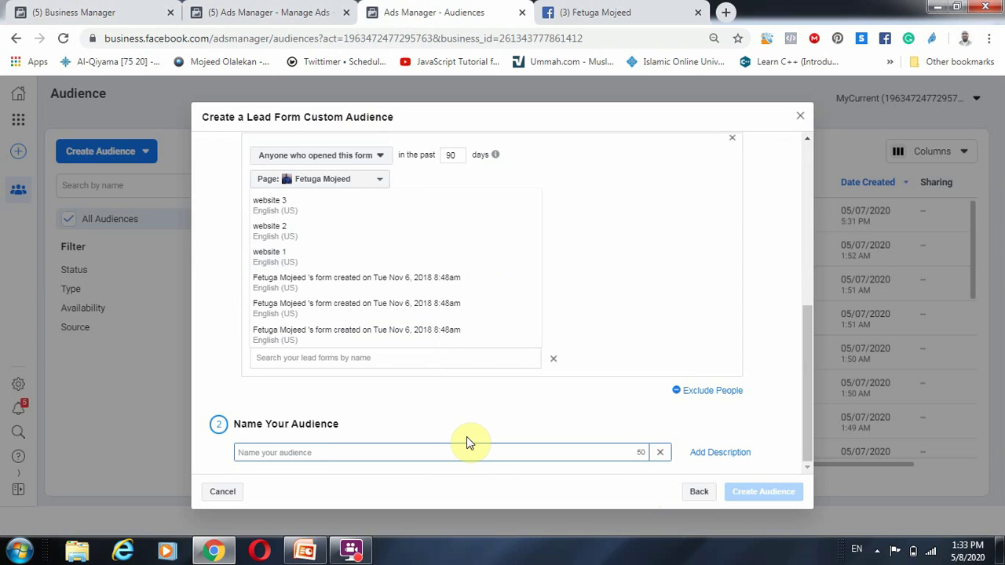
pyautogui.write('Mojeedfetuga')
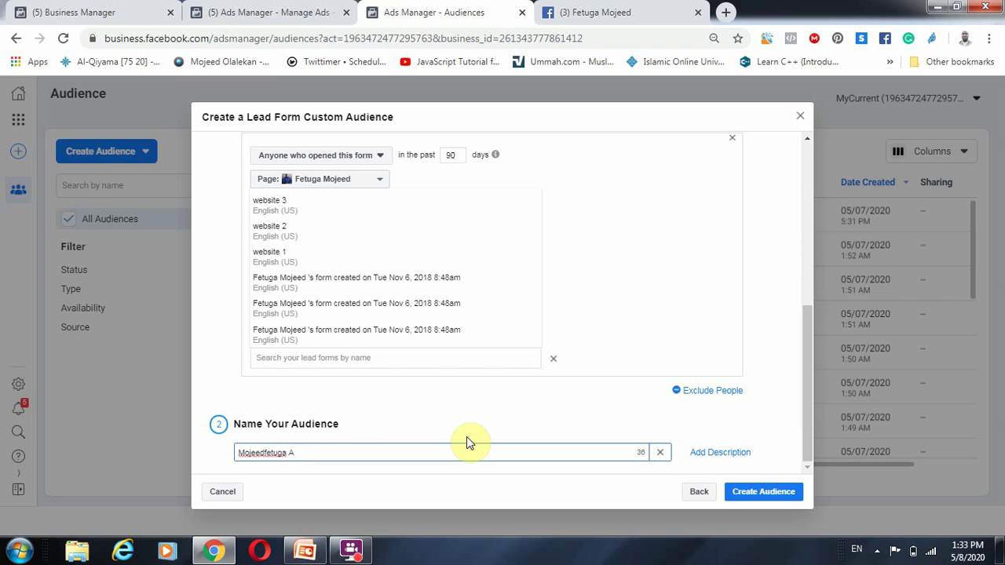
pyautogui.write('Campaign via Lead Generation')
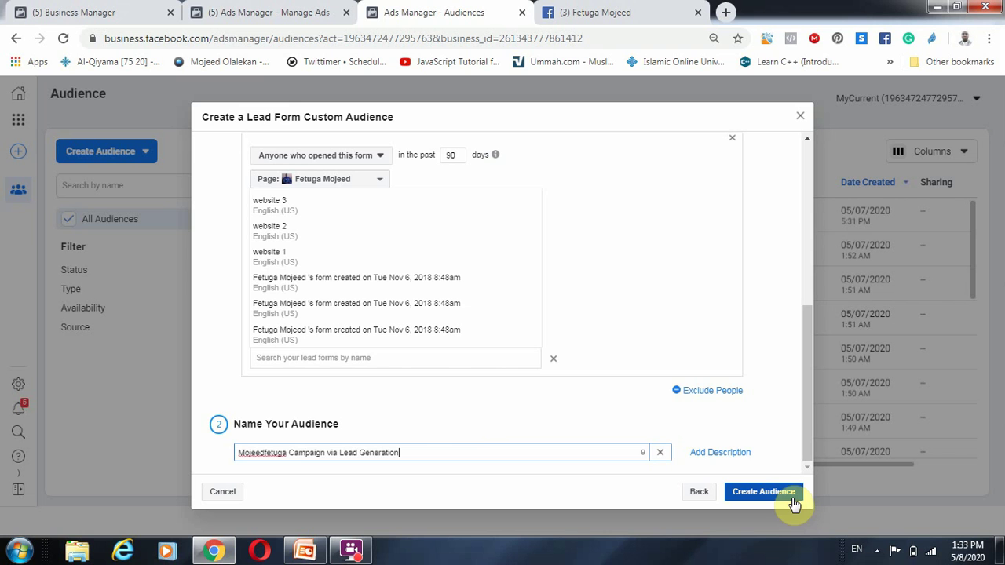
# Add and remove the exclusion criteria, create the audience, and close the confirmation
pyautogui.click(590, 392)
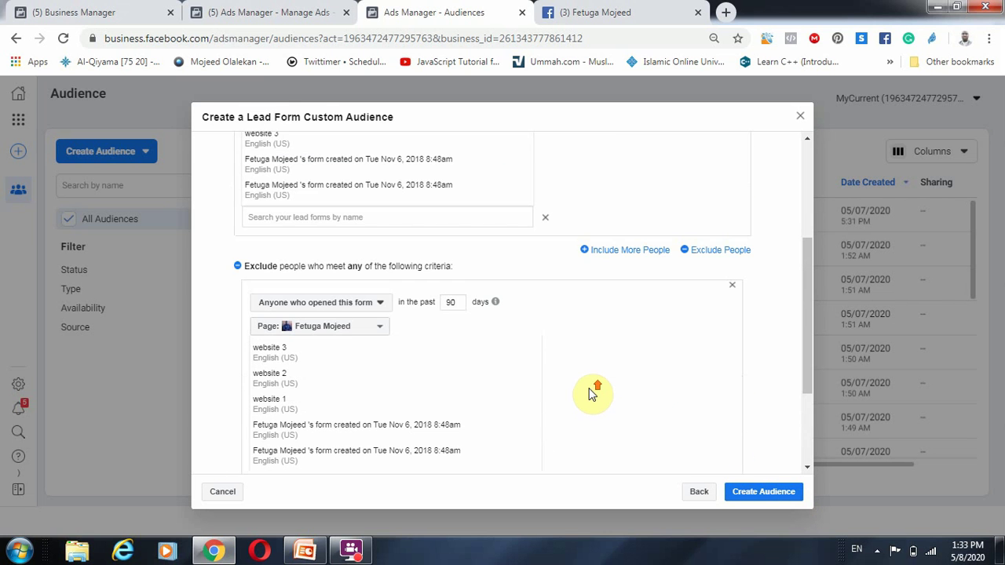
pyautogui.click(730, 284)
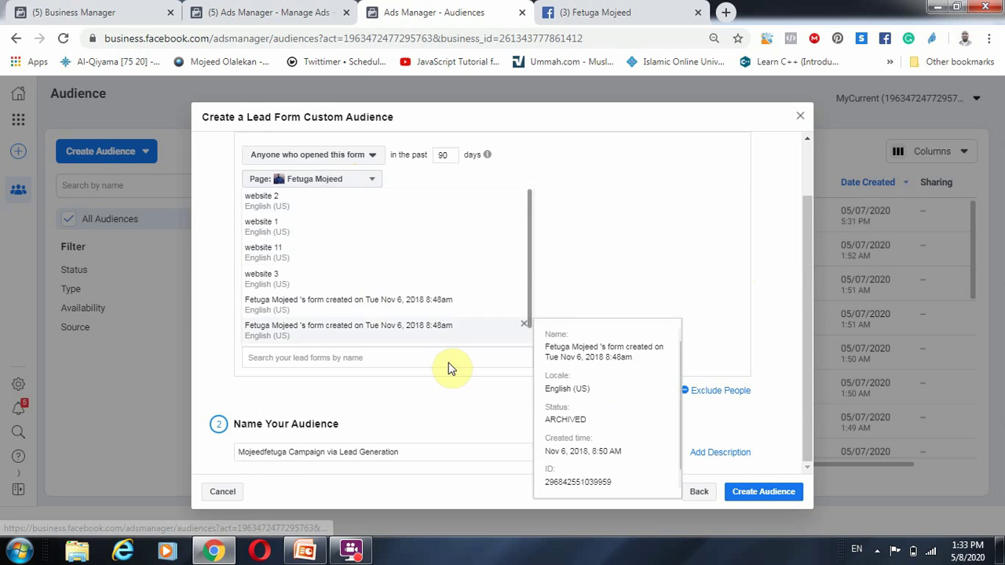
pyautogui.click(758, 493)
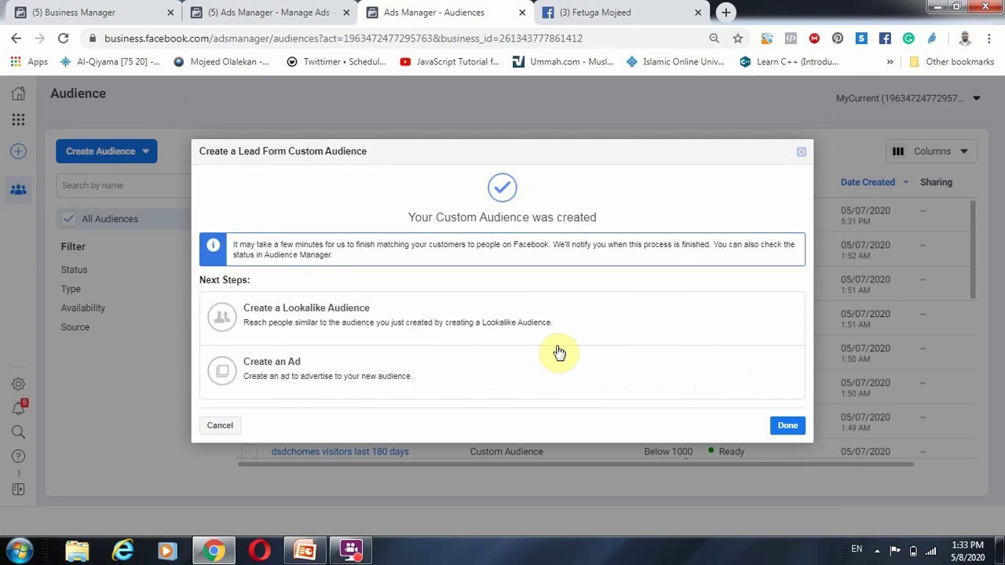
pyautogui.click(788, 428)
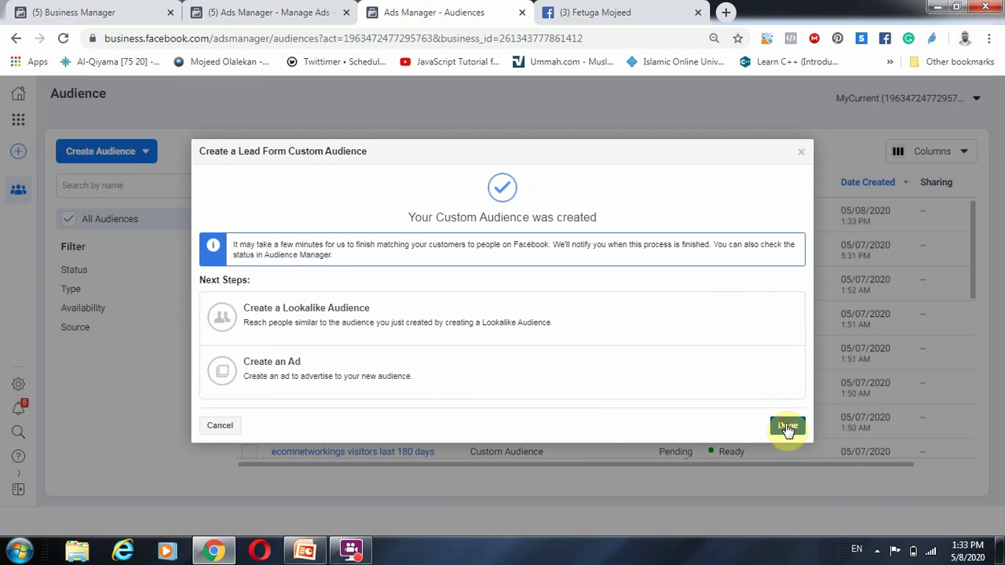
pyautogui.click(137, 153)
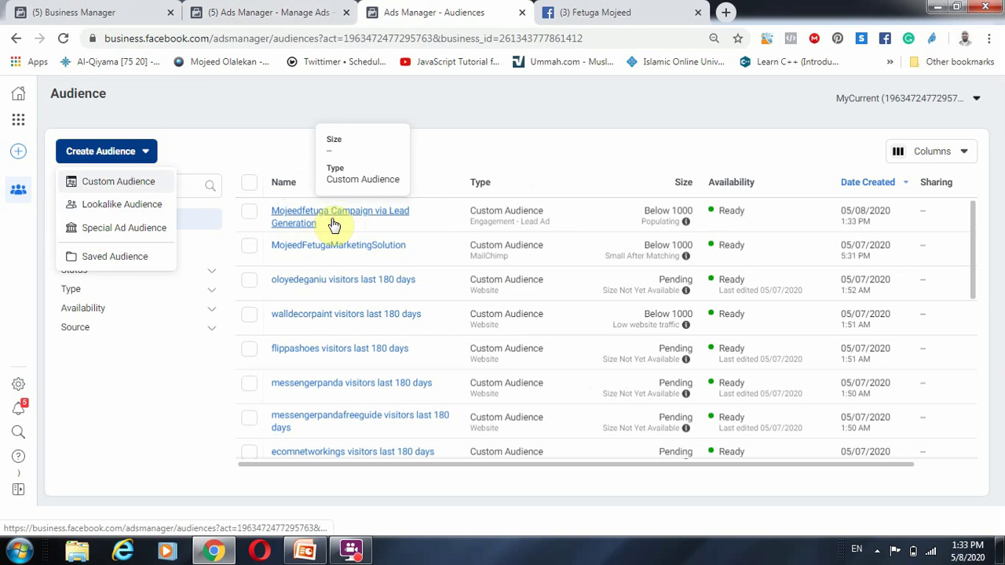
# Switch back to the campaign objective page
pyautogui.click(216, 12)
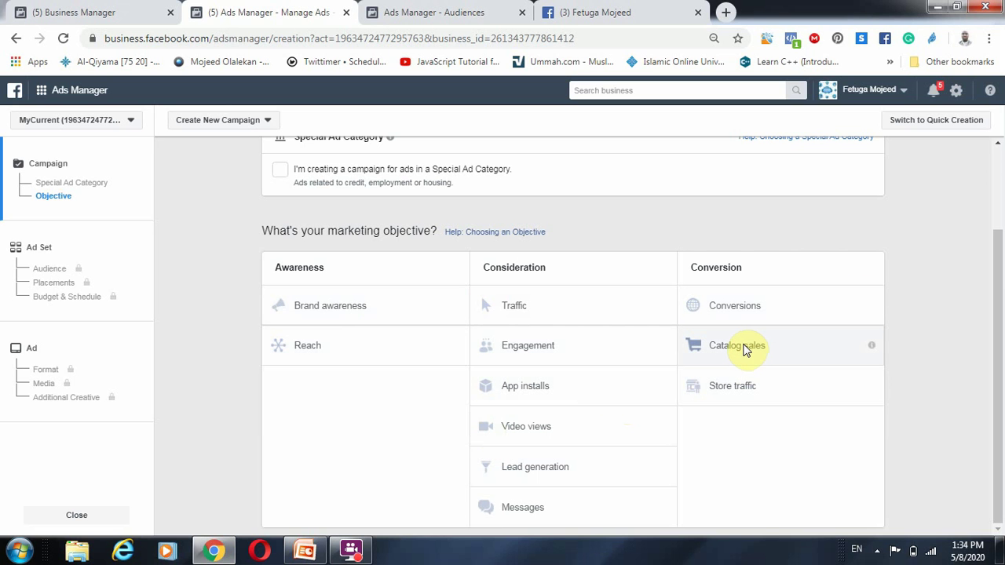
# Switch to the Publishing Tools tab and go to the Facebook page's home
pyautogui.click(582, 10)
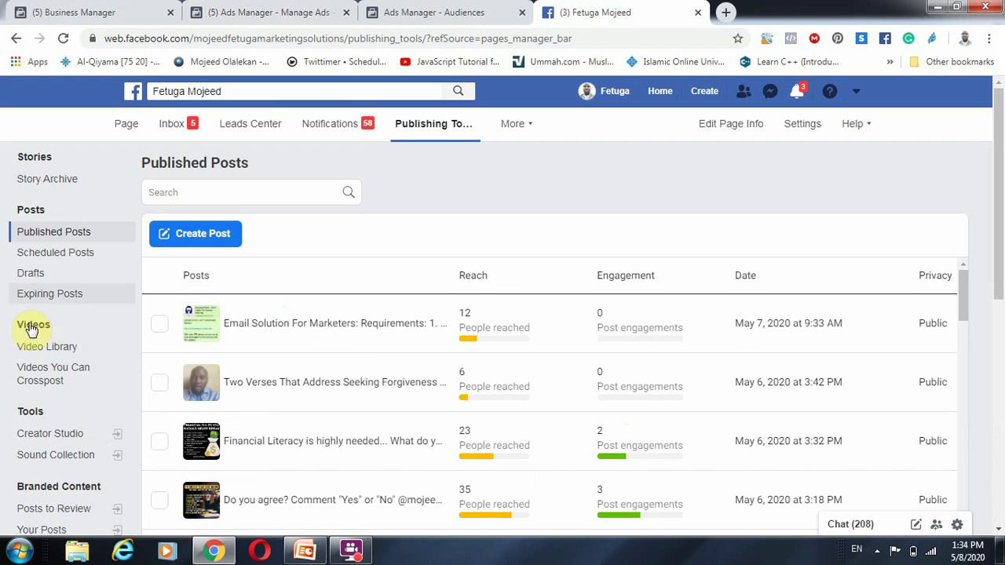
pyautogui.scroll(-2, 33, 346)
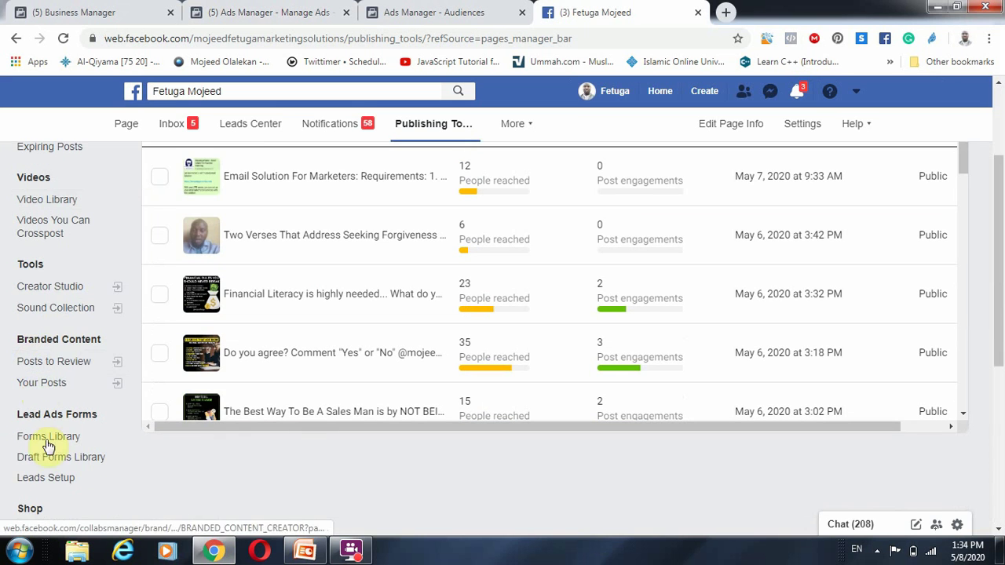
pyautogui.scroll(2, 40, 471)
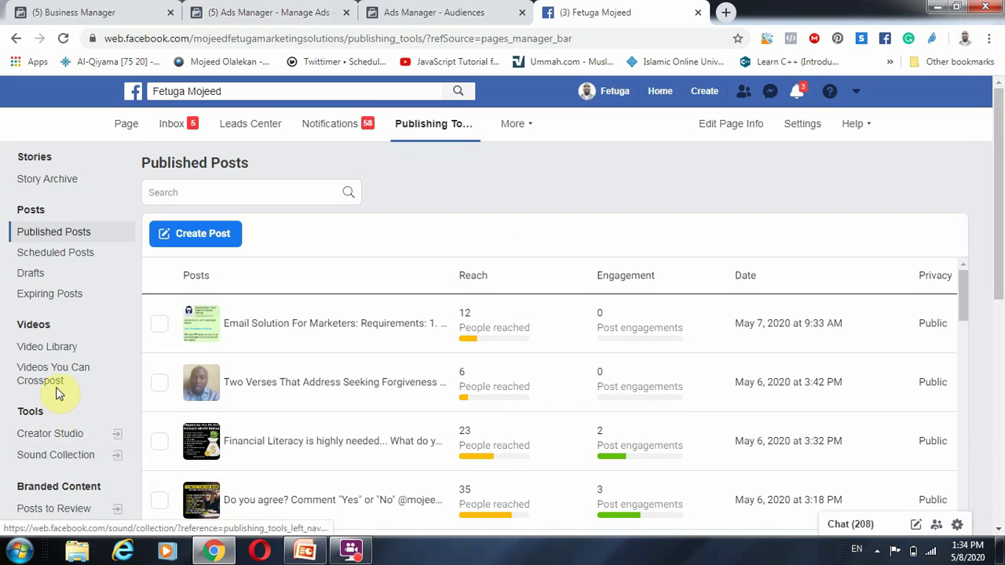
pyautogui.click(127, 127)
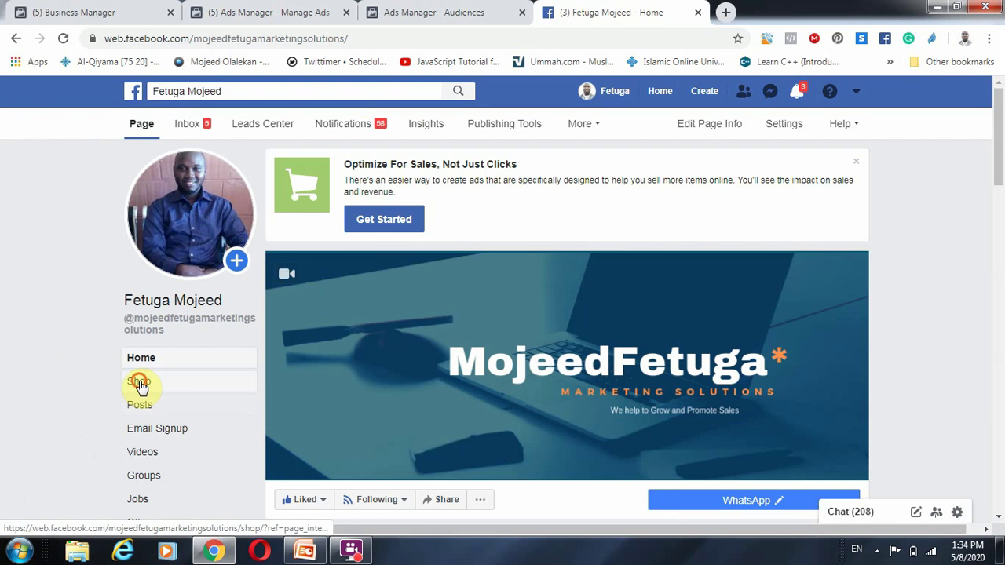
# Browse All Products in the page's Shop, then return to the Ads Manager Audiences tab
pyautogui.click(142, 385)
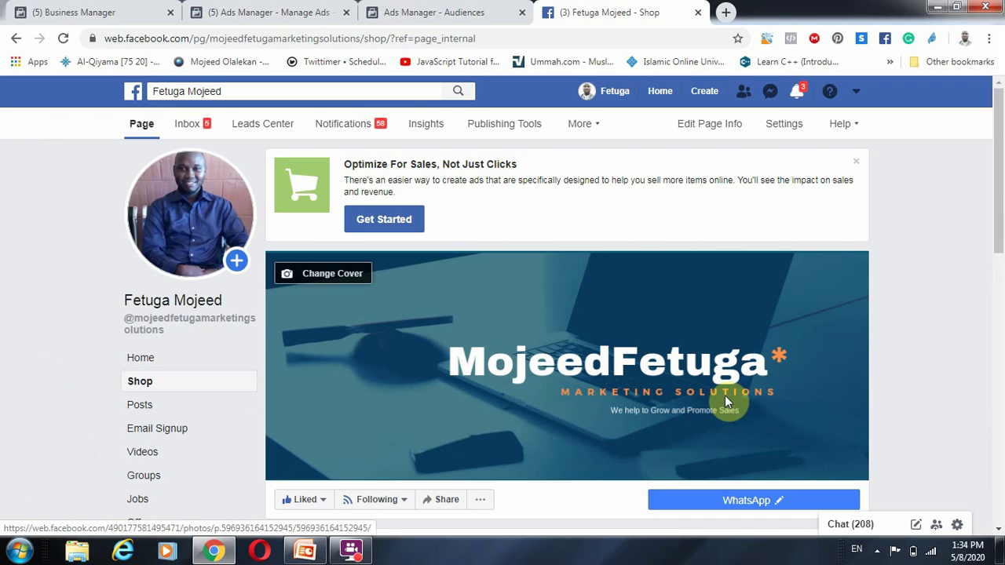
pyautogui.click(150, 384)
pyautogui.scroll(-4, 366, 325)
pyautogui.scroll(-2, 471, 359)
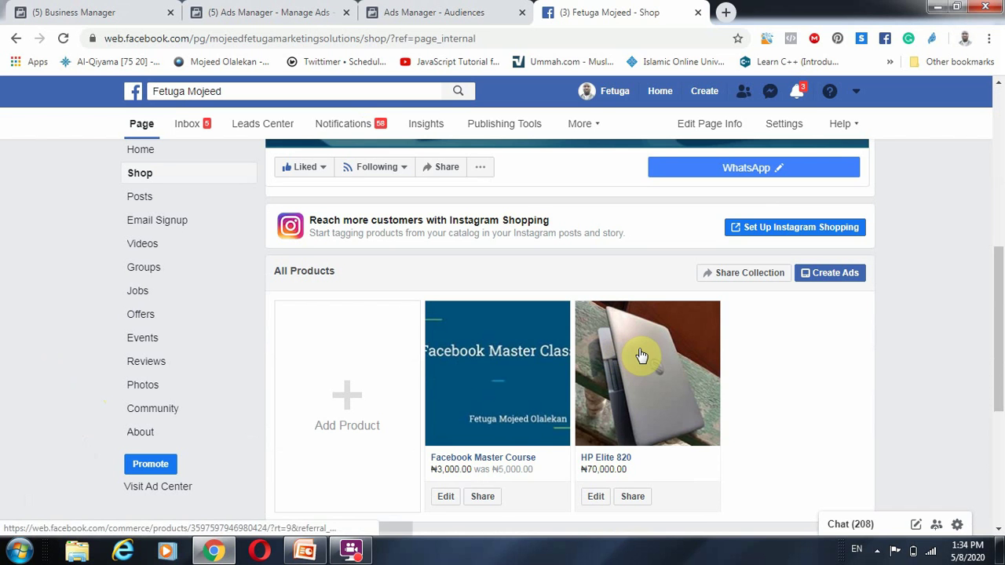
pyautogui.scroll(-3, 639, 354)
pyautogui.scroll(3, 424, 329)
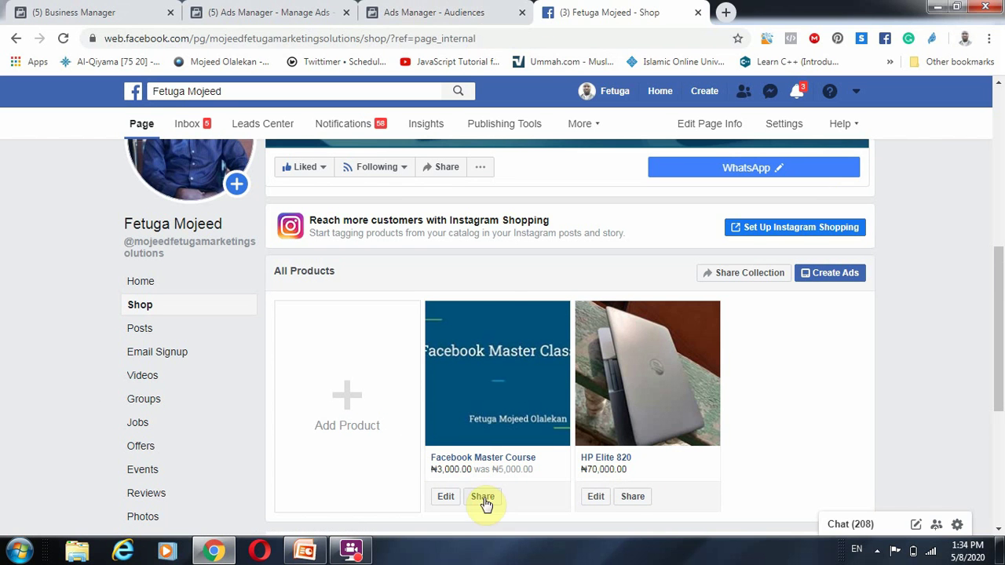
pyautogui.click(422, 11)
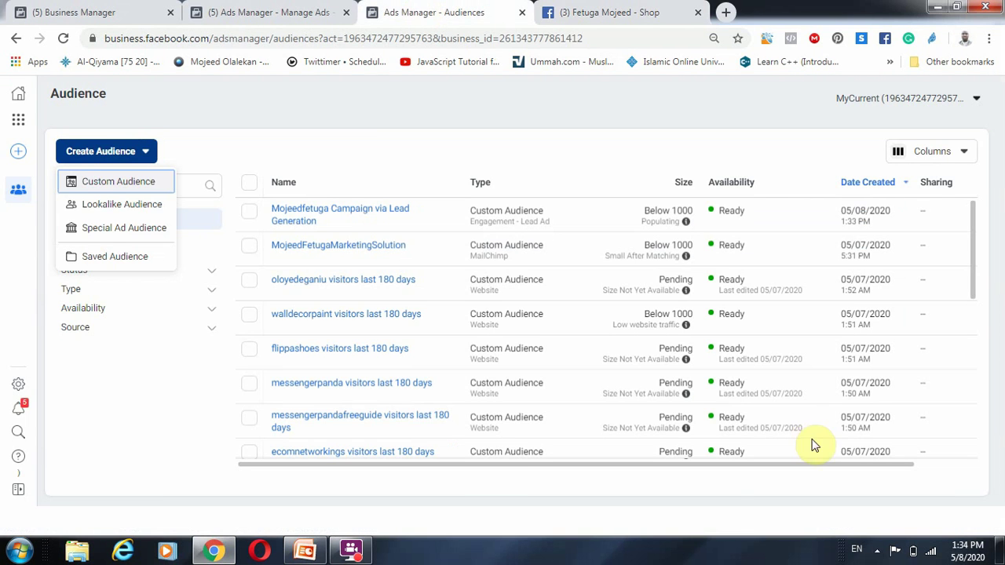
pyautogui.click(290, 12)
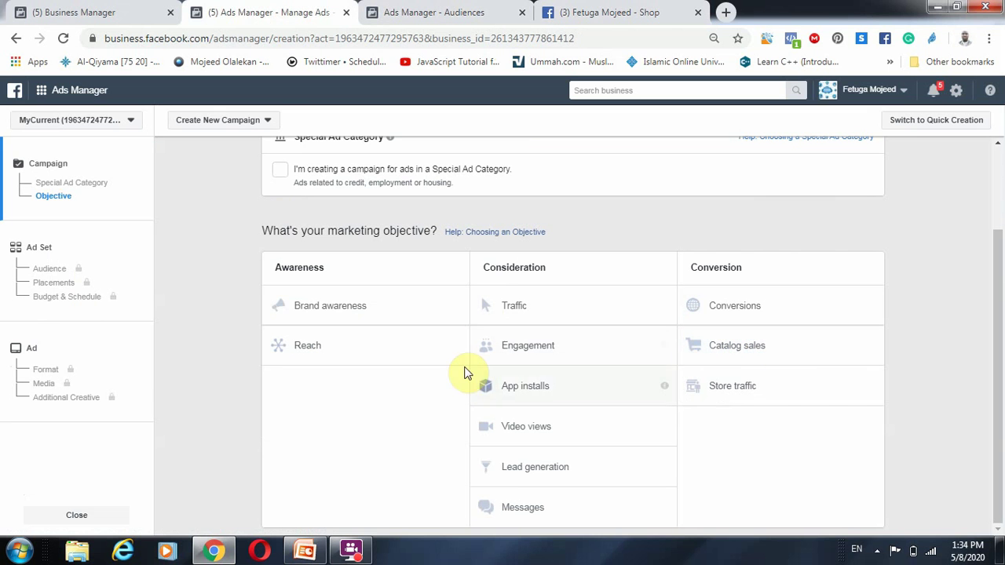
pyautogui.click(733, 352)
pyautogui.click(467, 10)
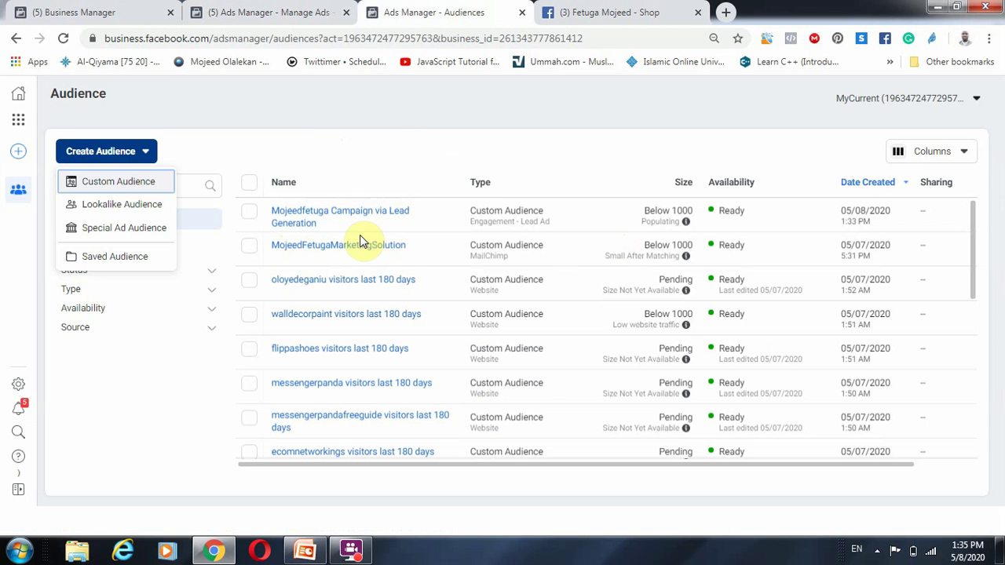
pyautogui.moveTo(302, 214)
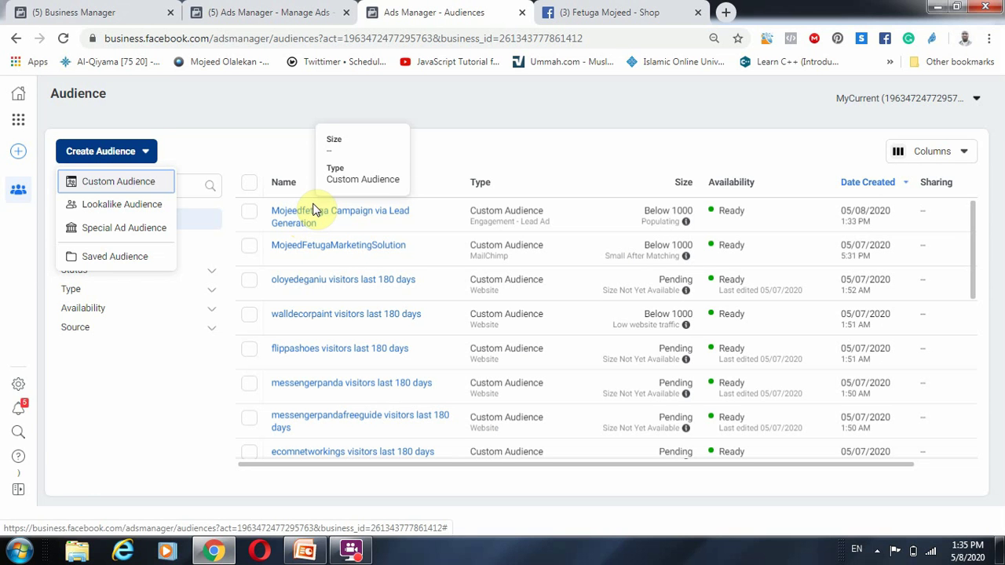
# Create a Video custom audience for people who watched 95% of a video and open Choose videos
pyautogui.click(132, 183)
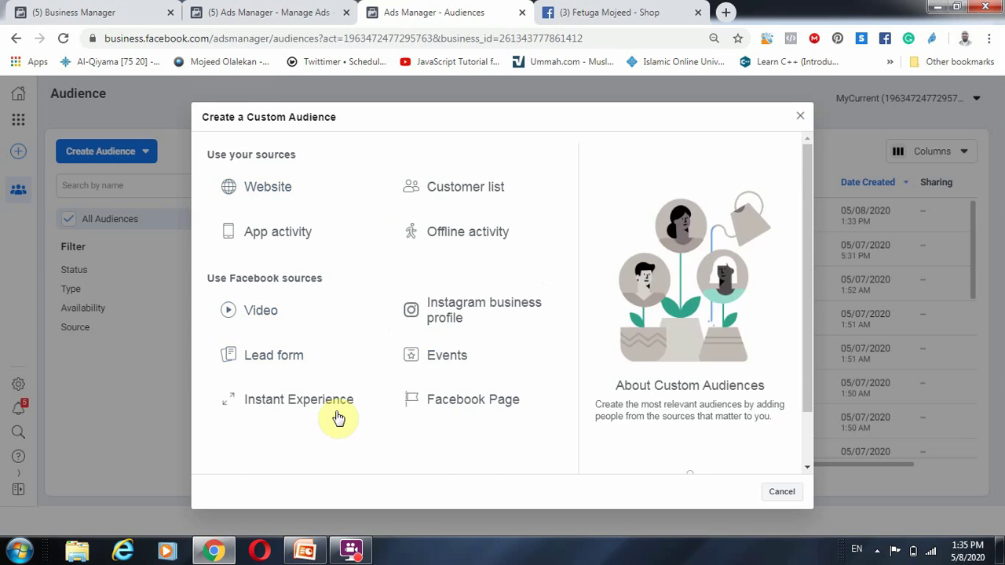
pyautogui.click(265, 318)
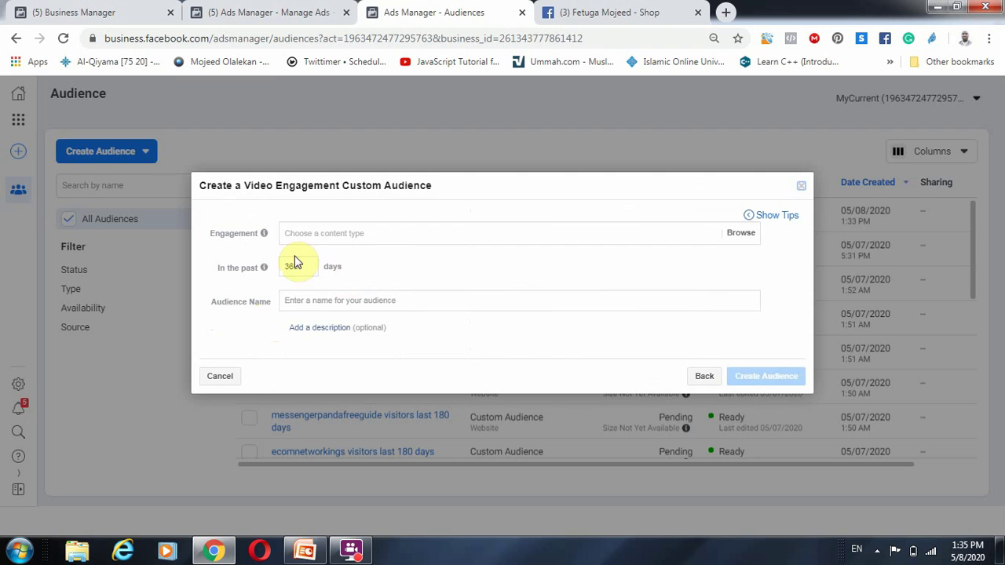
pyautogui.click(346, 232)
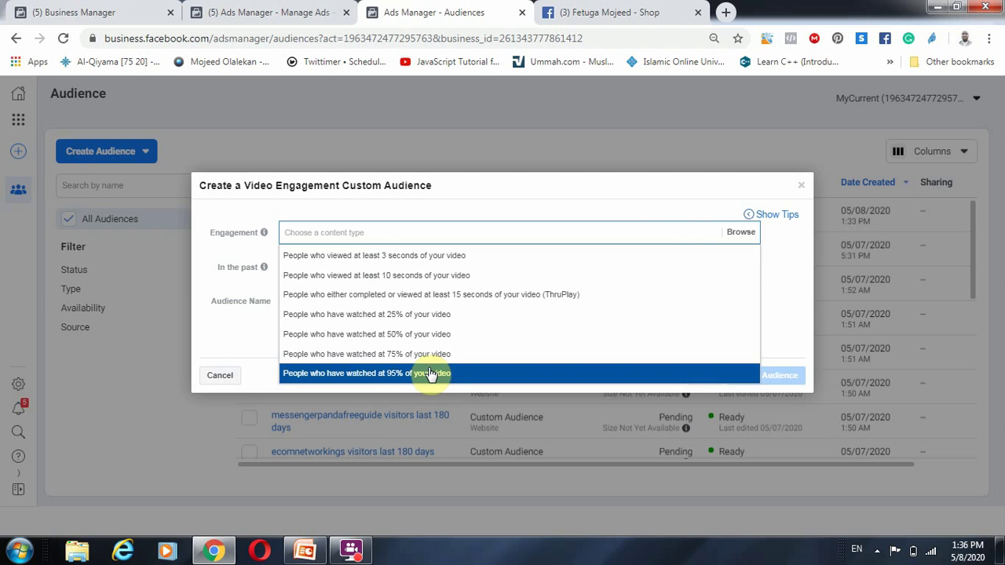
pyautogui.click(431, 375)
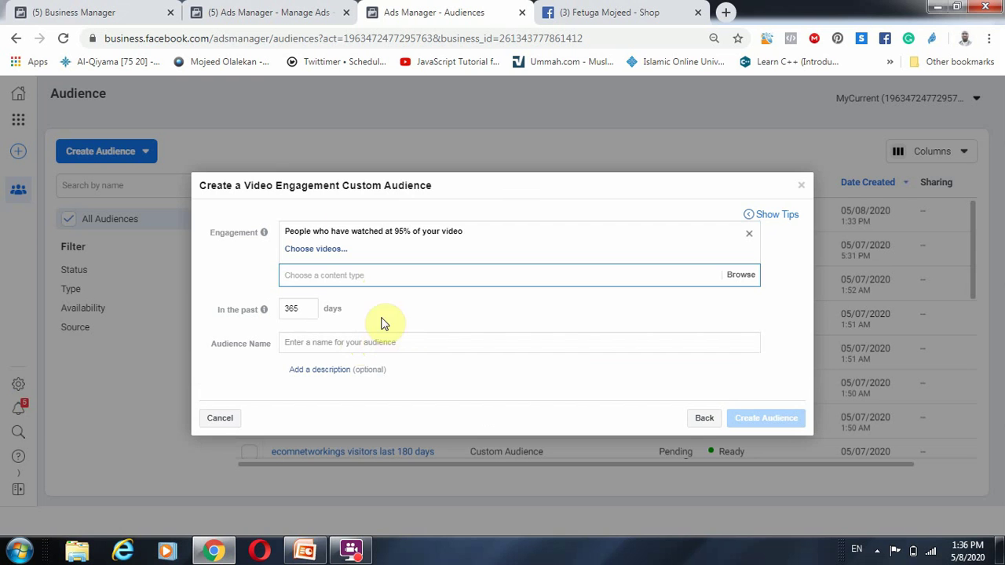
pyautogui.click(308, 248)
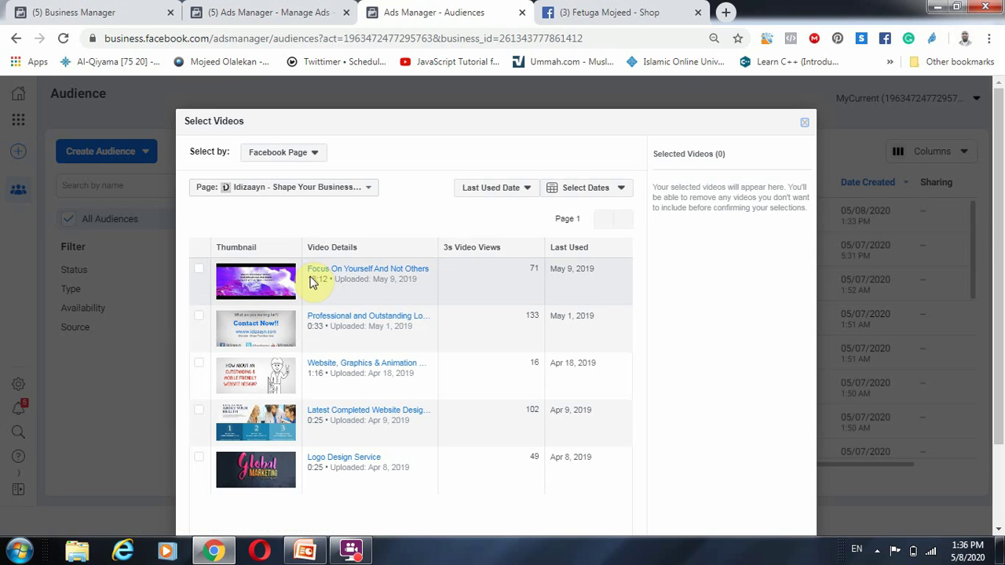
# Switch the video source to your own page and confirm the April 21, 2020 'Digital Marketing Skill with Facebook' video
pyautogui.click(332, 187)
pyautogui.scroll(-3, 232, 409)
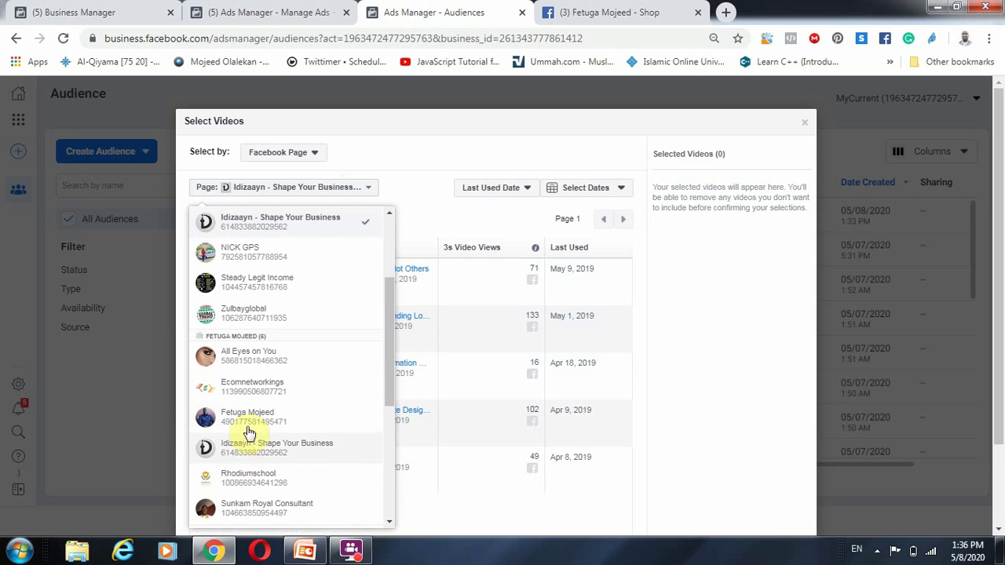
pyautogui.click(253, 417)
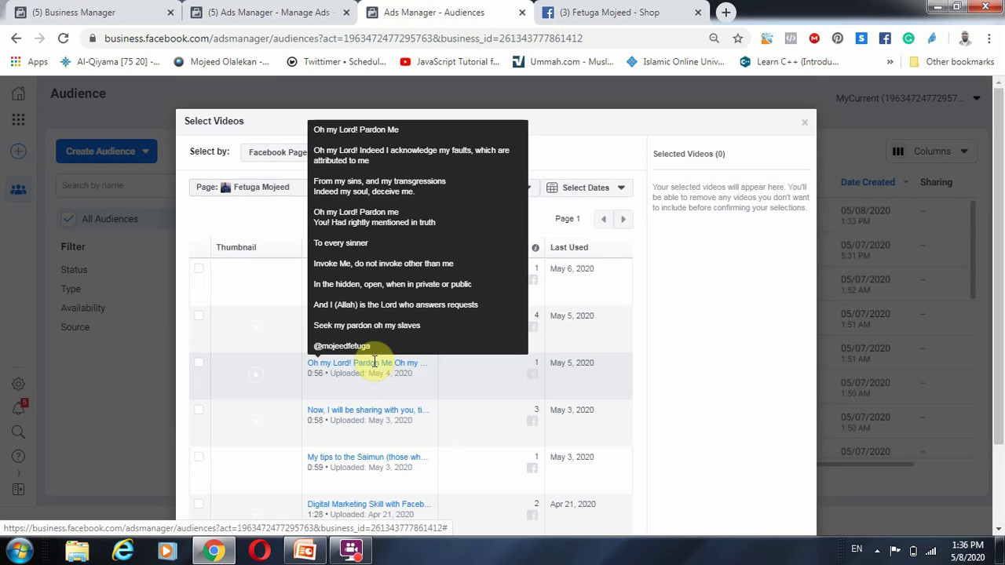
pyautogui.scroll(-2, 361, 408)
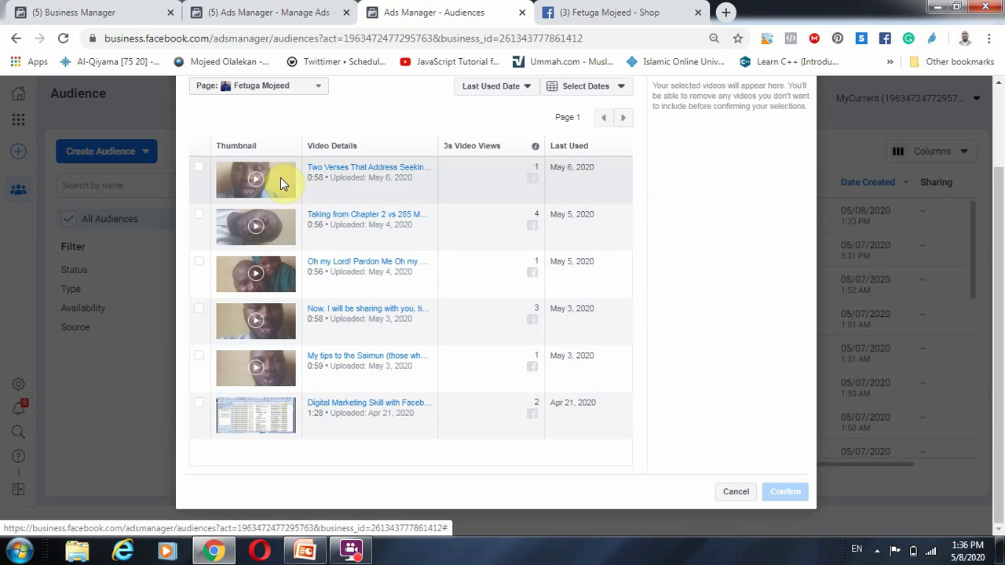
pyautogui.scroll(2, 404, 449)
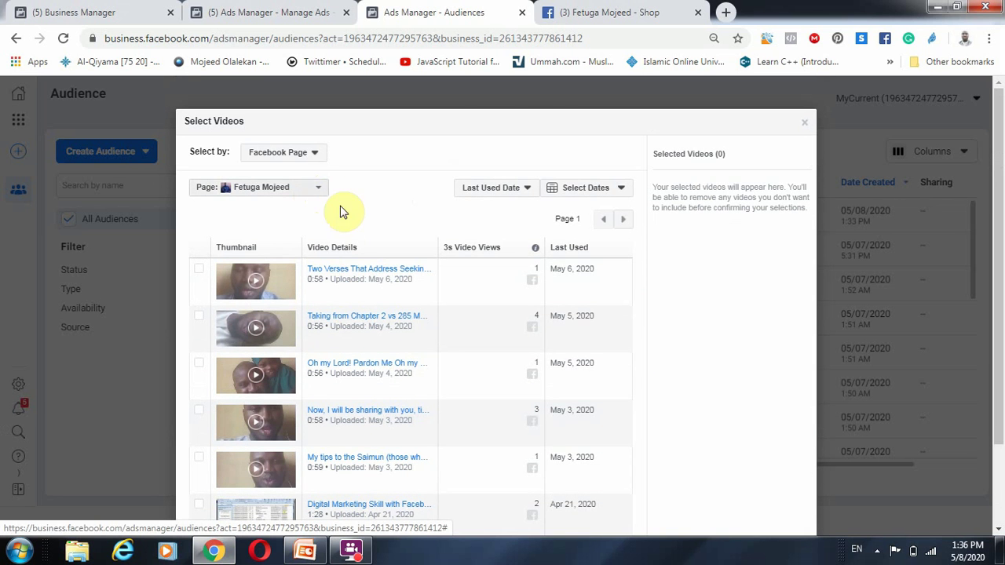
pyautogui.scroll(-2, 285, 440)
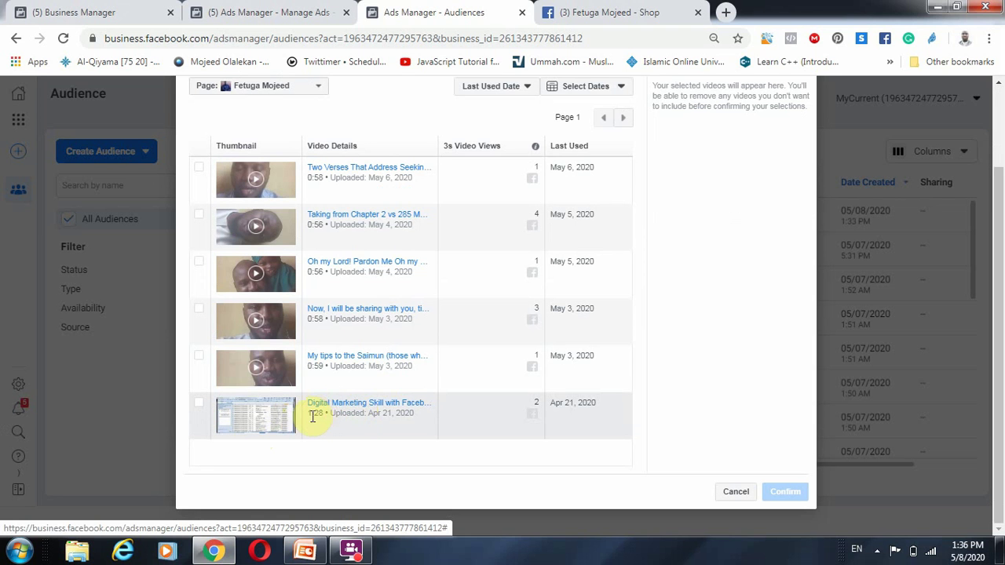
pyautogui.moveTo(332, 411)
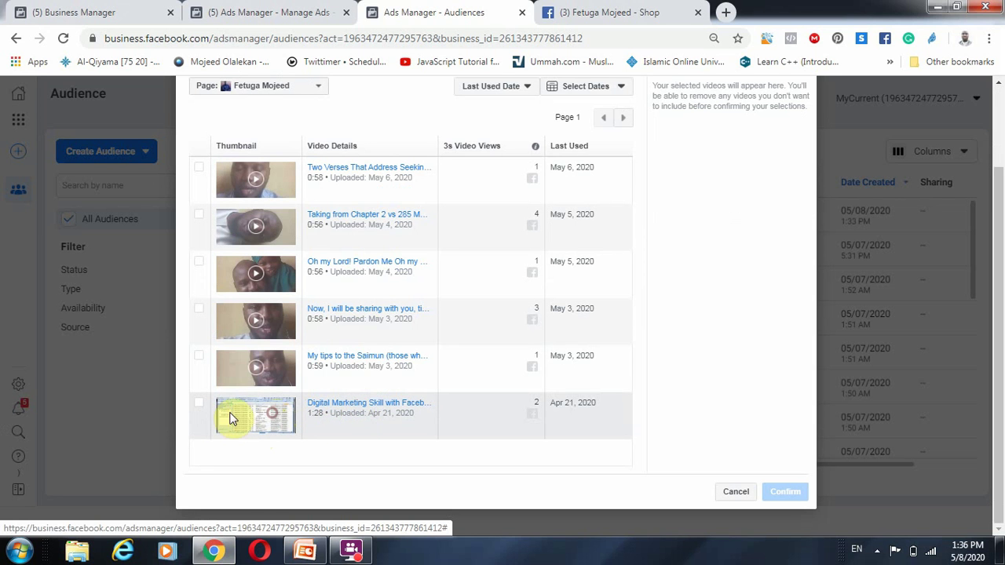
pyautogui.click(197, 407)
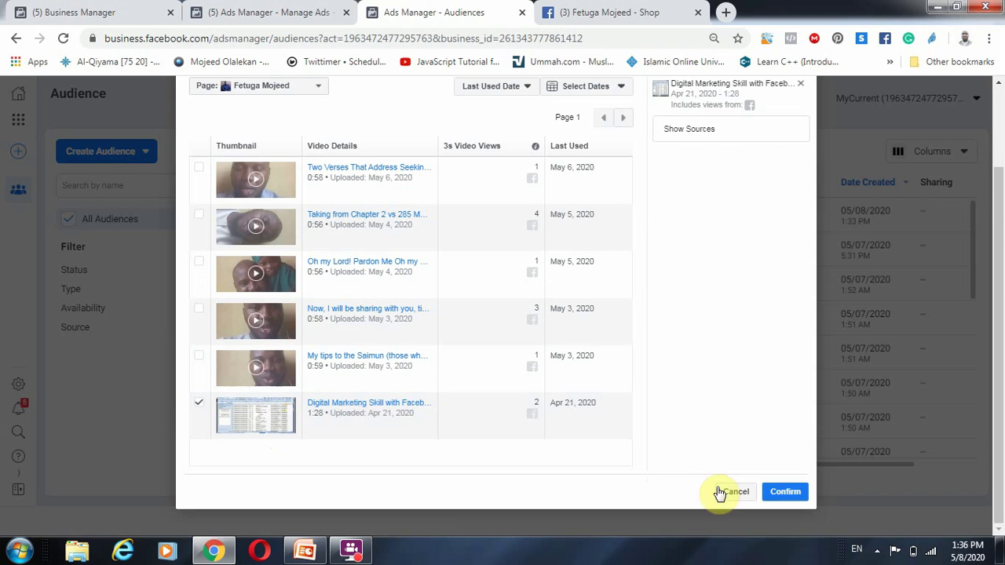
pyautogui.click(787, 493)
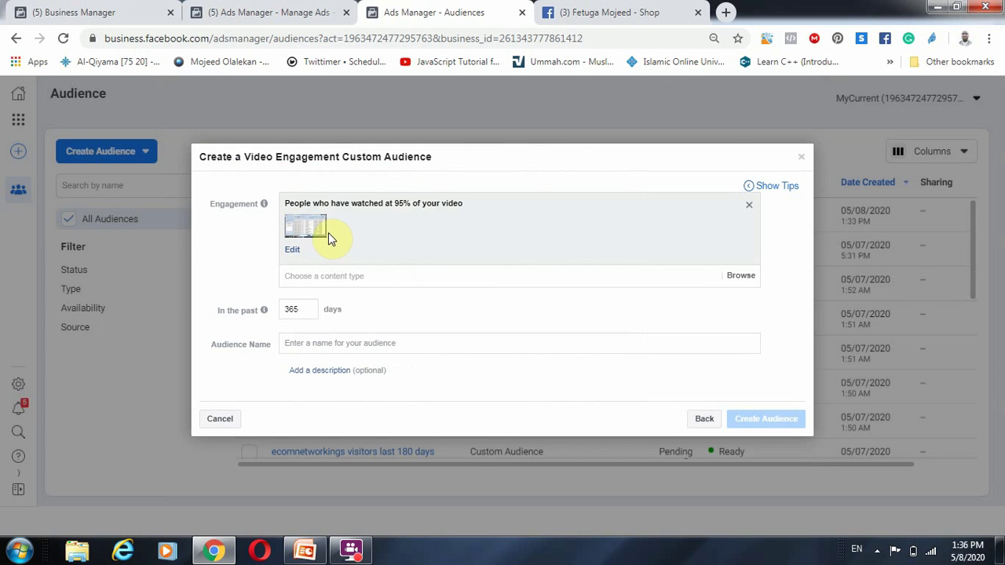
pyautogui.moveTo(318, 229)
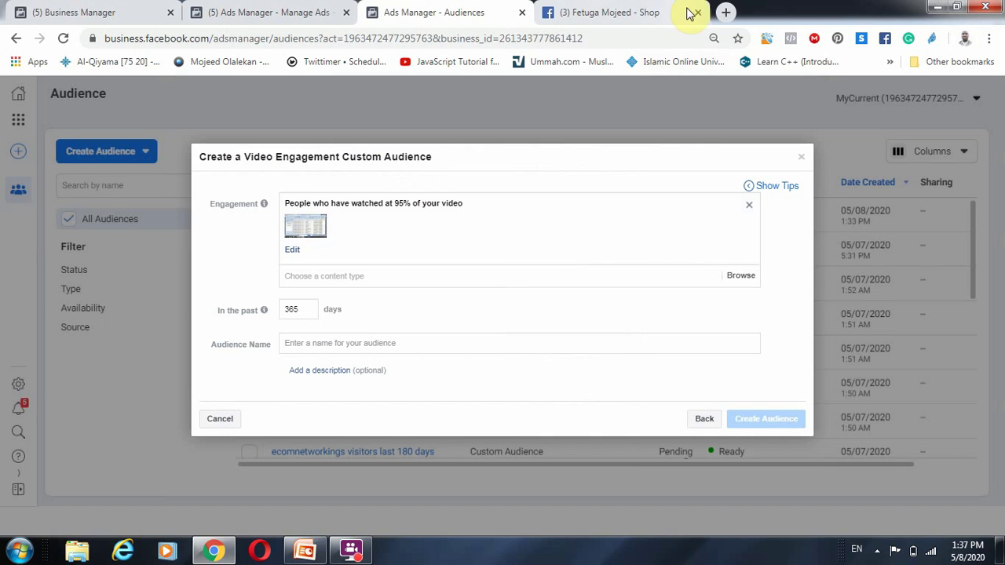
# Open a new blank browser tab, then return to the Ads Manager - Audiences tab
pyautogui.click(727, 12)
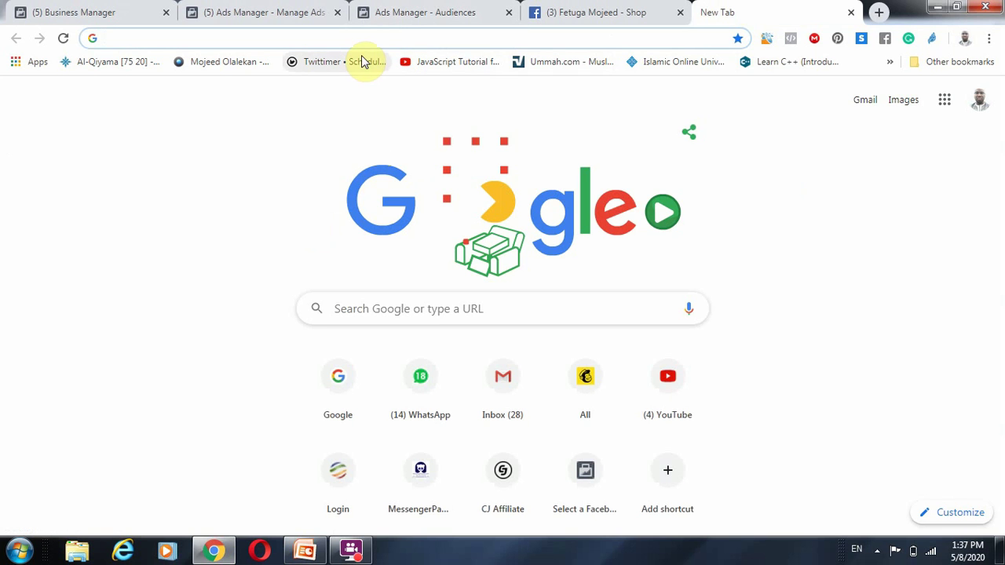
pyautogui.click(385, 39)
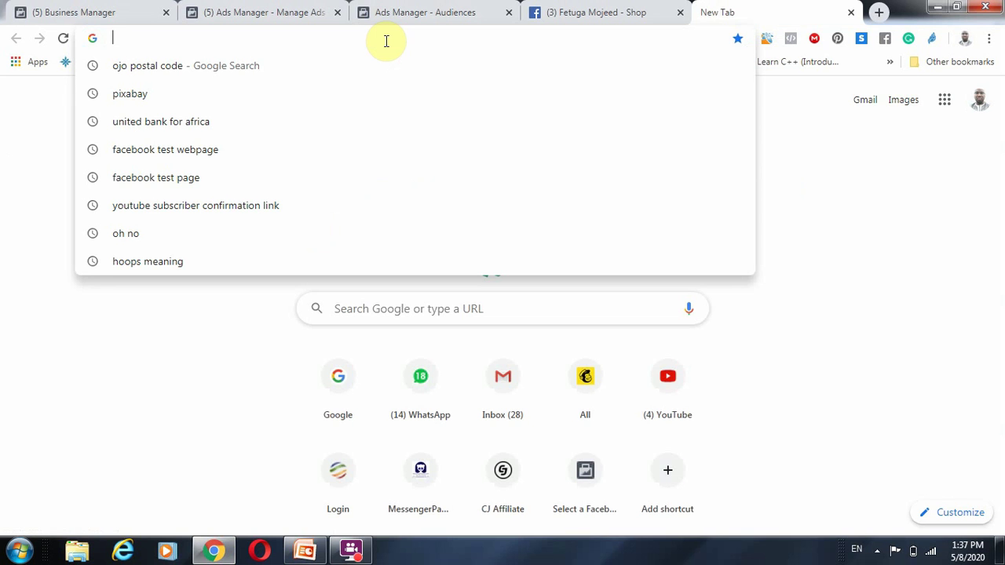
pyautogui.click(459, 8)
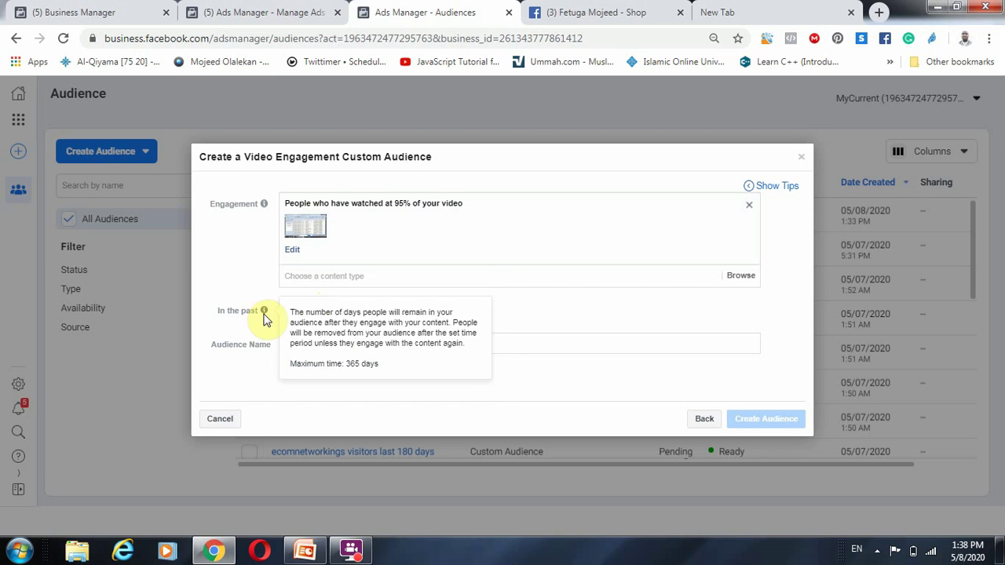
# Name the audience 'Facebook View Re-marketing Audience', using the spelling suggestion for Re-marketing
pyautogui.click(384, 344)
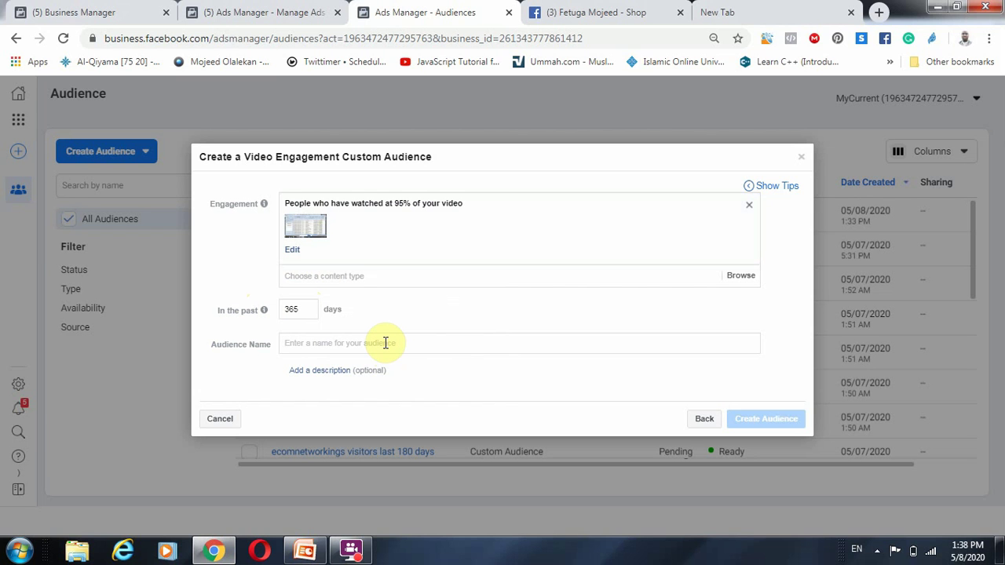
pyautogui.write('Facebook View Remarketi')
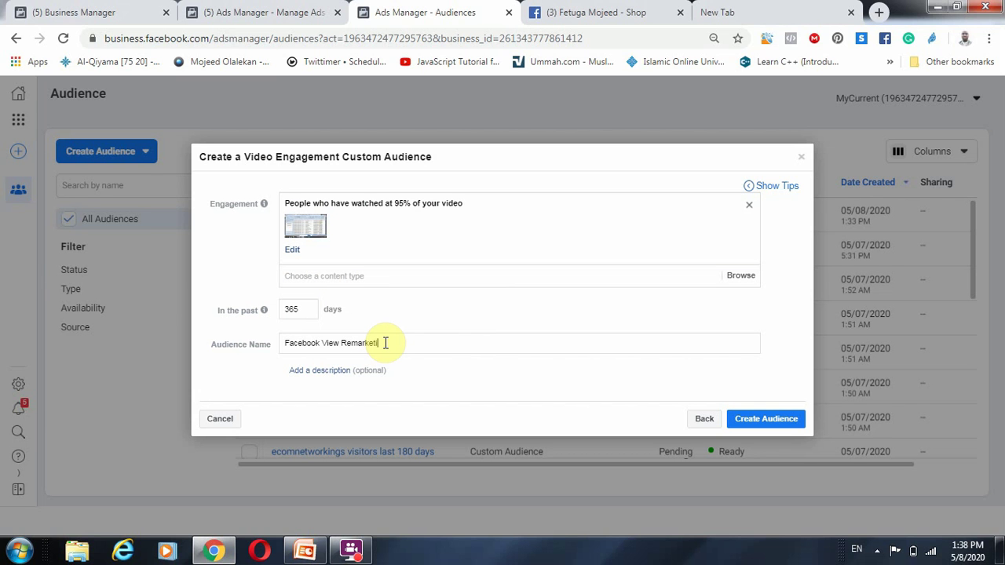
pyautogui.write('ng Audience')
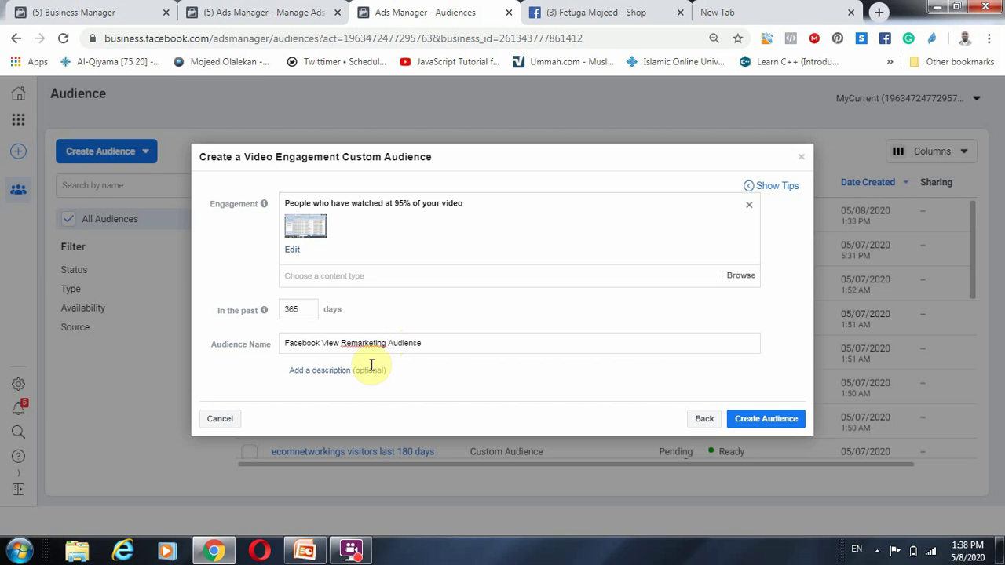
pyautogui.rightClick(371, 346)
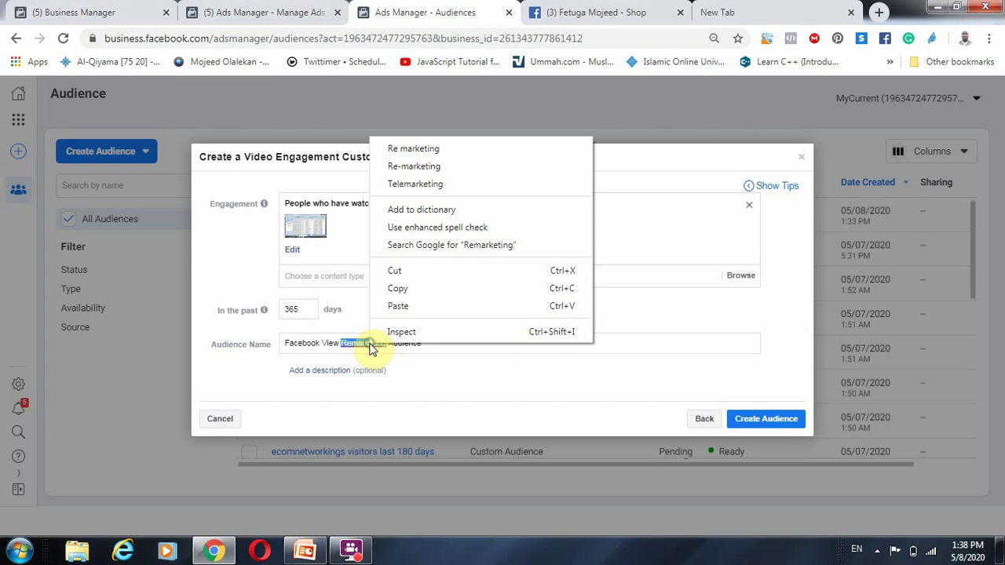
pyautogui.click(413, 166)
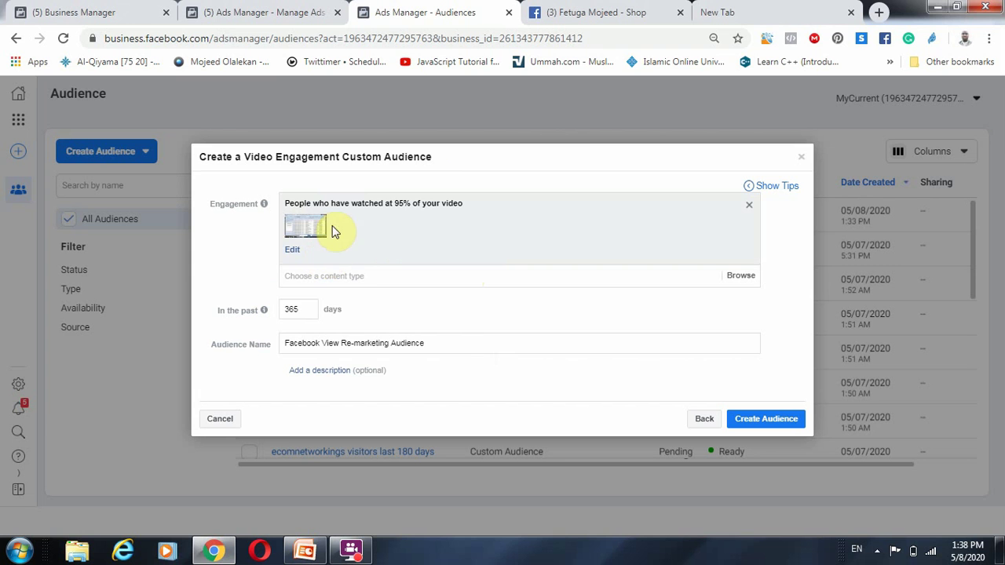
pyautogui.moveTo(306, 230)
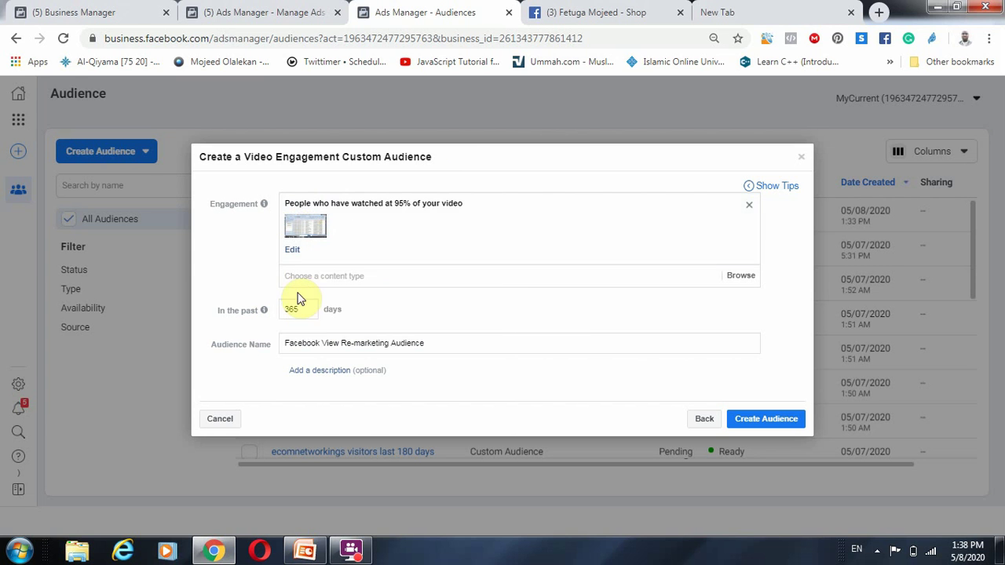
# Select Traffic as the new campaign's objective, then switch to the Facebook page's Shop tab
pyautogui.click(703, 418)
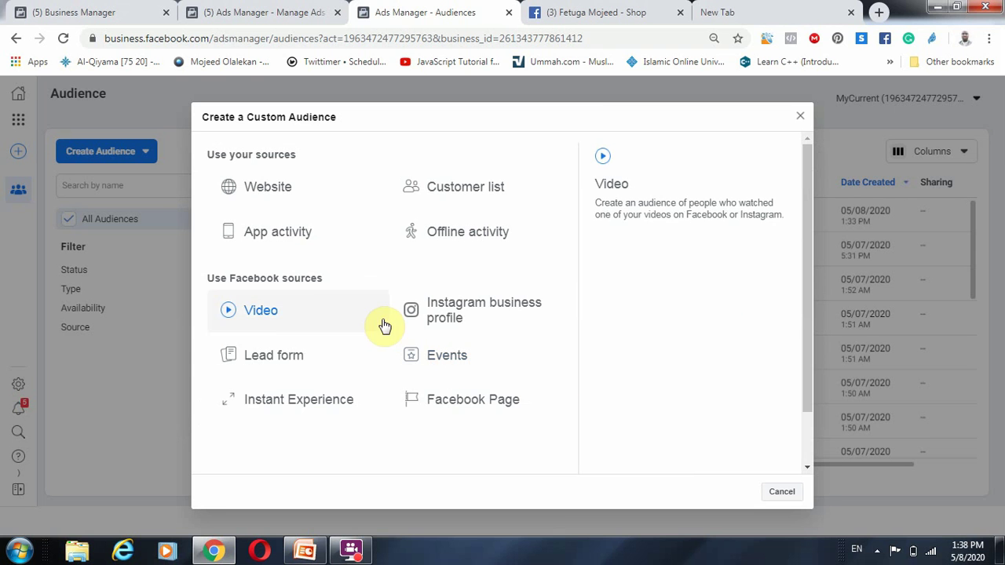
pyautogui.click(289, 12)
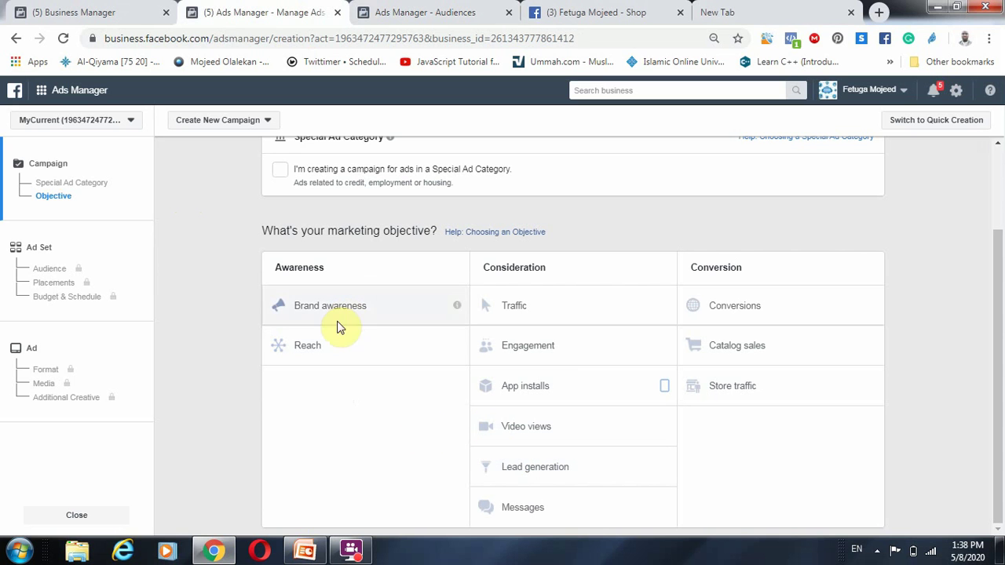
pyautogui.click(517, 309)
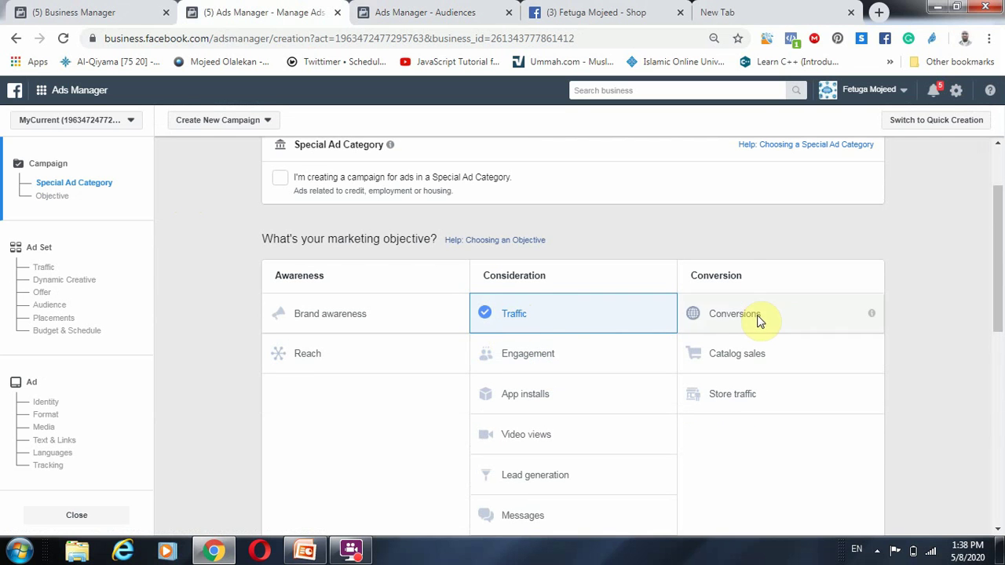
pyautogui.scroll(-3, 713, 364)
pyautogui.scroll(2, 541, 357)
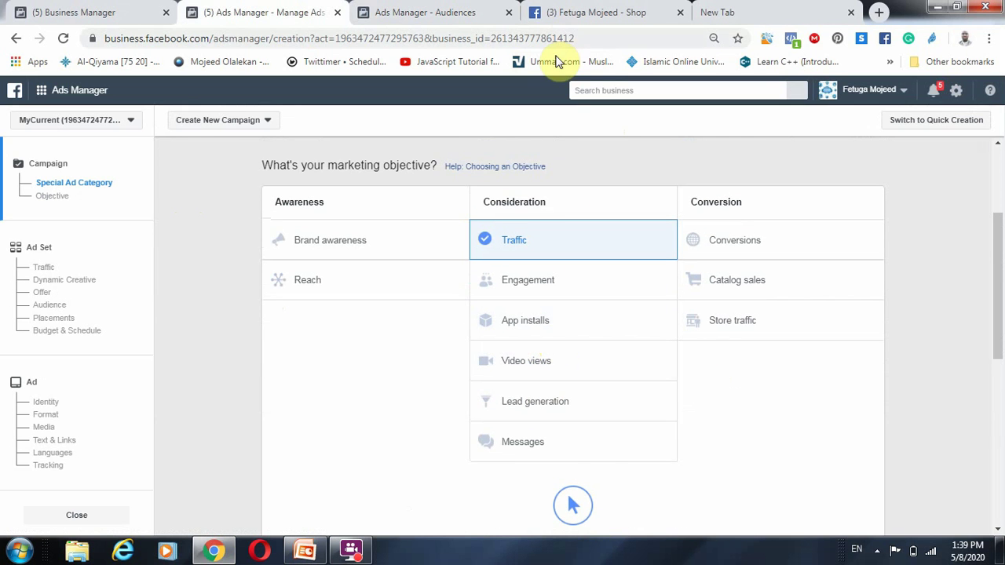
pyautogui.click(565, 12)
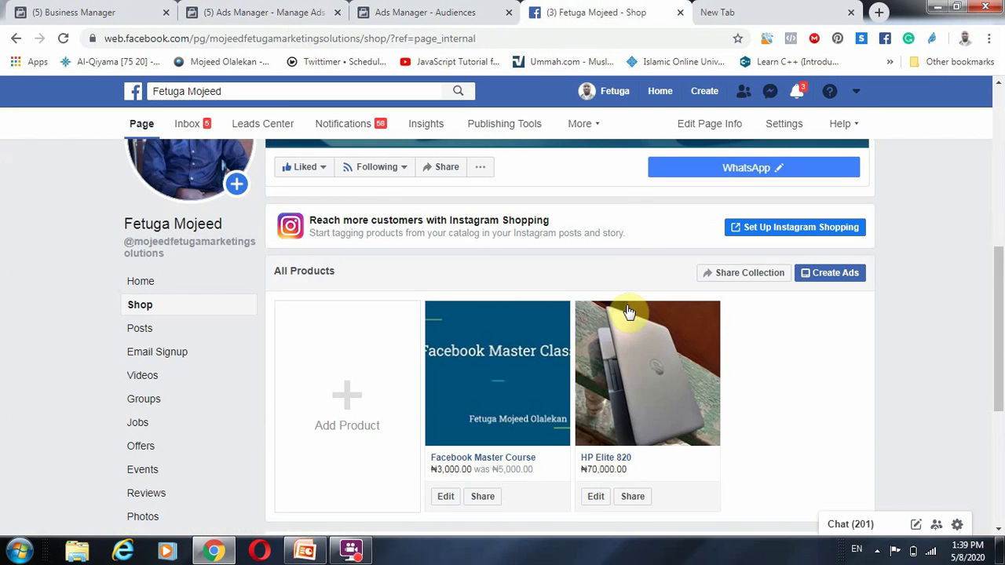
# Return to the 'Ads Manager - Manage Ads' tab, where Traffic remains the chosen objective
pyautogui.click(310, 9)
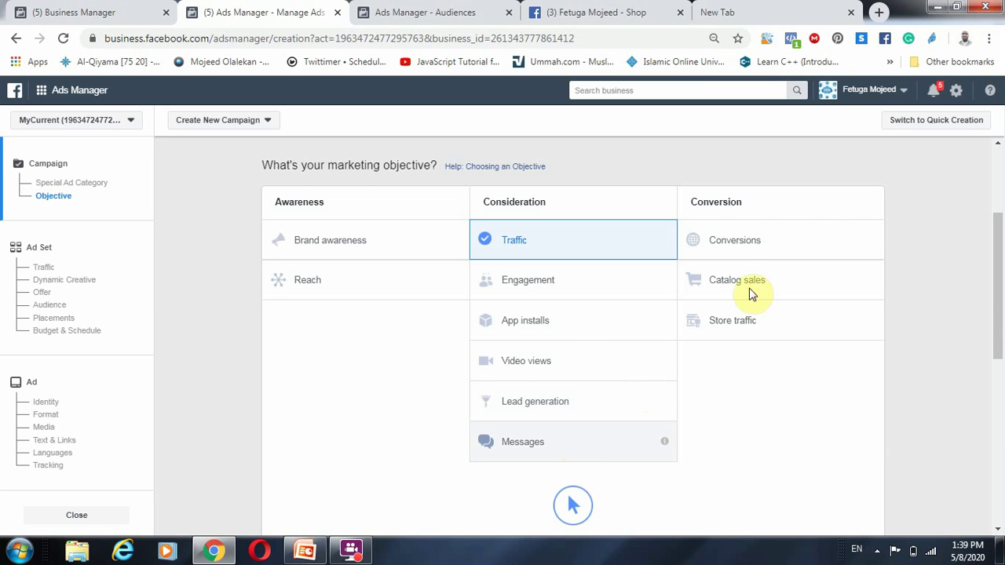
# Search Google for 'mobilemonkey' in a new tab and open the MobileMonkey website result
pyautogui.click(805, 8)
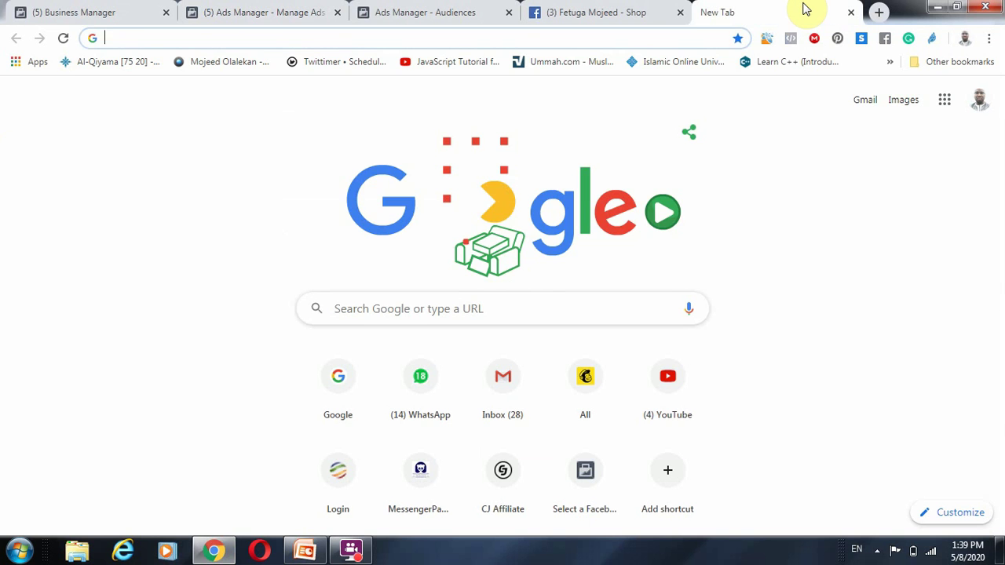
pyautogui.write('mobile')
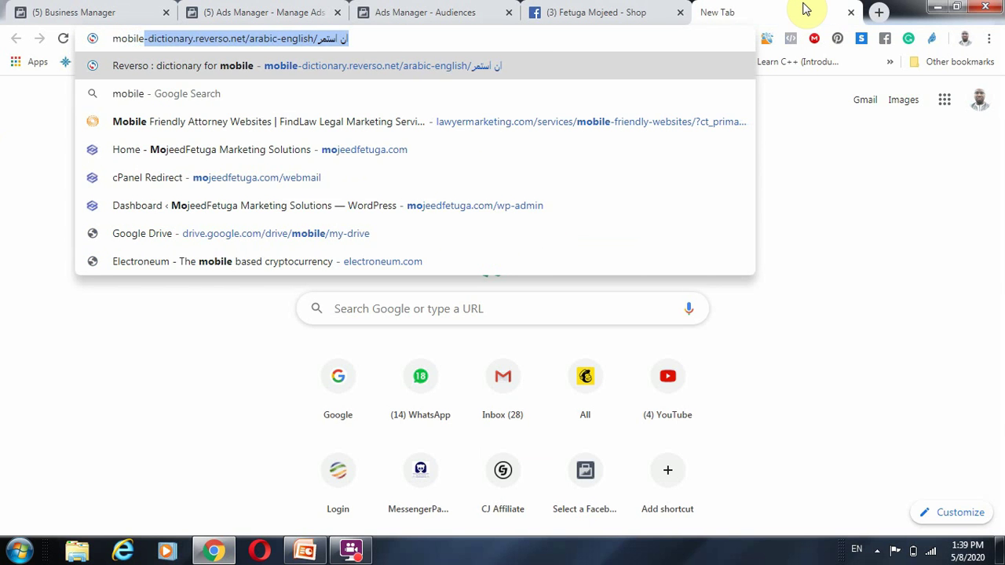
pyautogui.press('BackSpace')
pyautogui.write('mon')
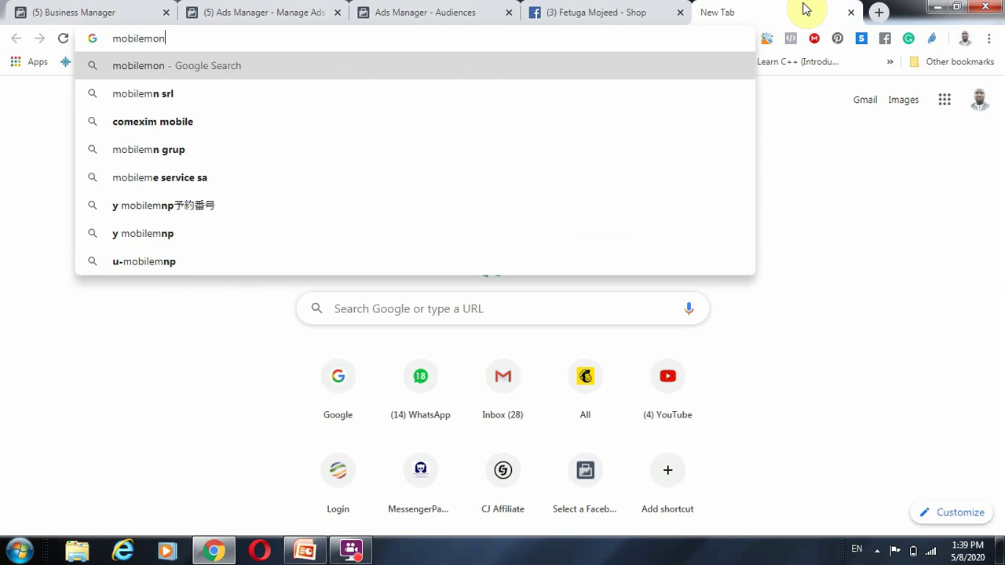
pyautogui.press('BackSpace')
pyautogui.press('BackSpace')
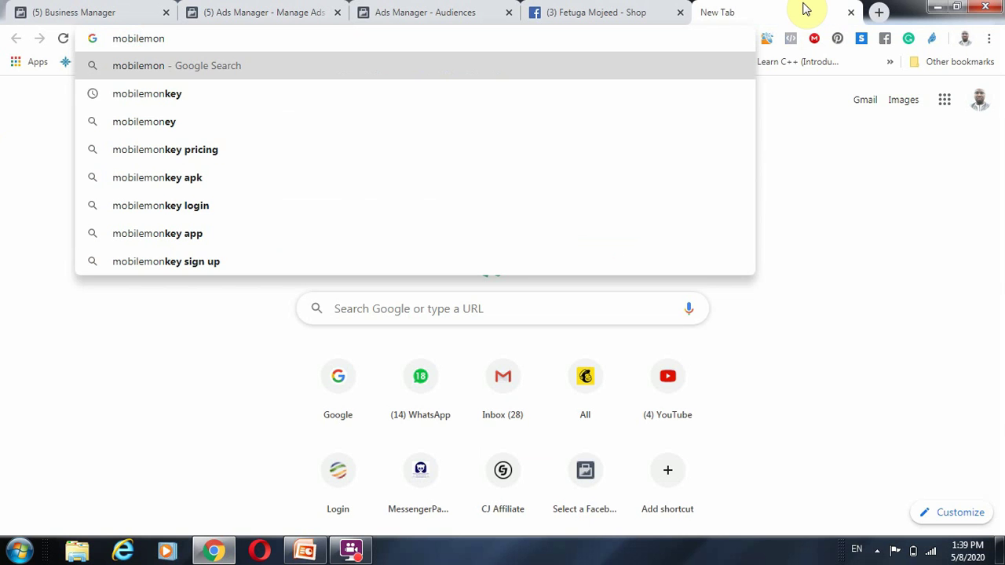
pyautogui.write('key')
pyautogui.press('Return')
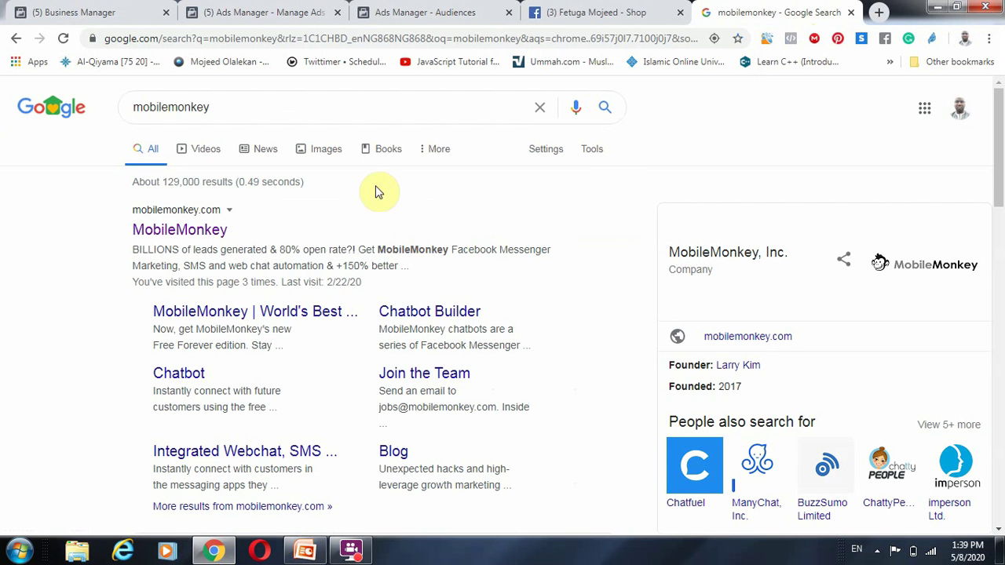
pyautogui.click(208, 232)
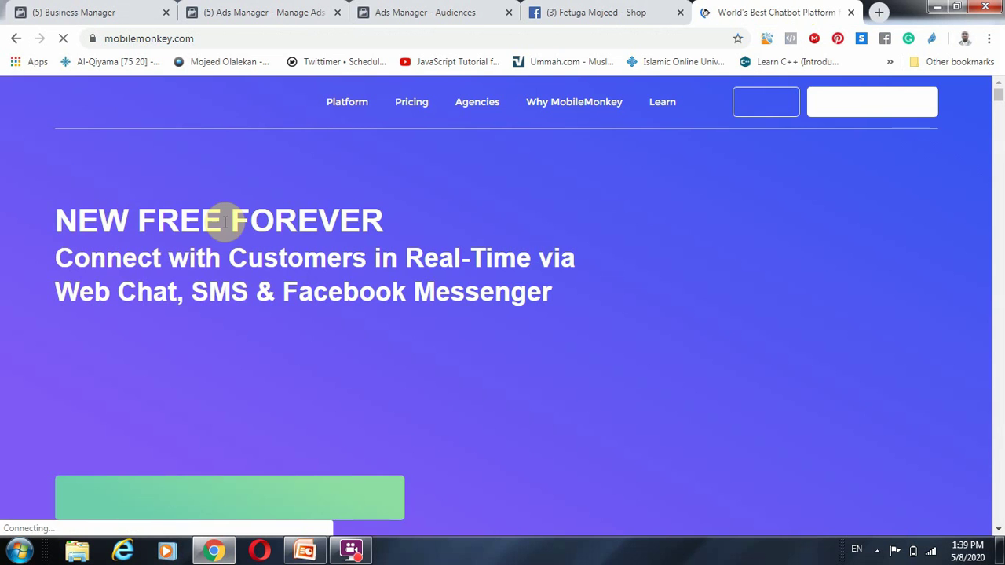
# Scroll to the MobileMonkey site footer and open the Affiliate Program page
pyautogui.scroll(-1, 512, 236)
pyautogui.scroll(-15, 512, 236)
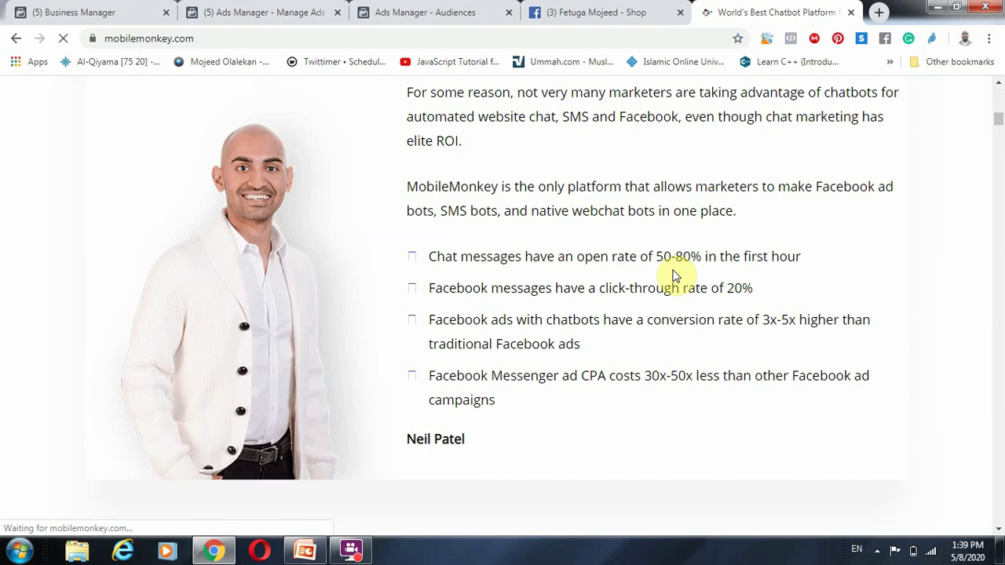
pyautogui.moveTo(1000, 121); pyautogui.dragTo(1000, 128)
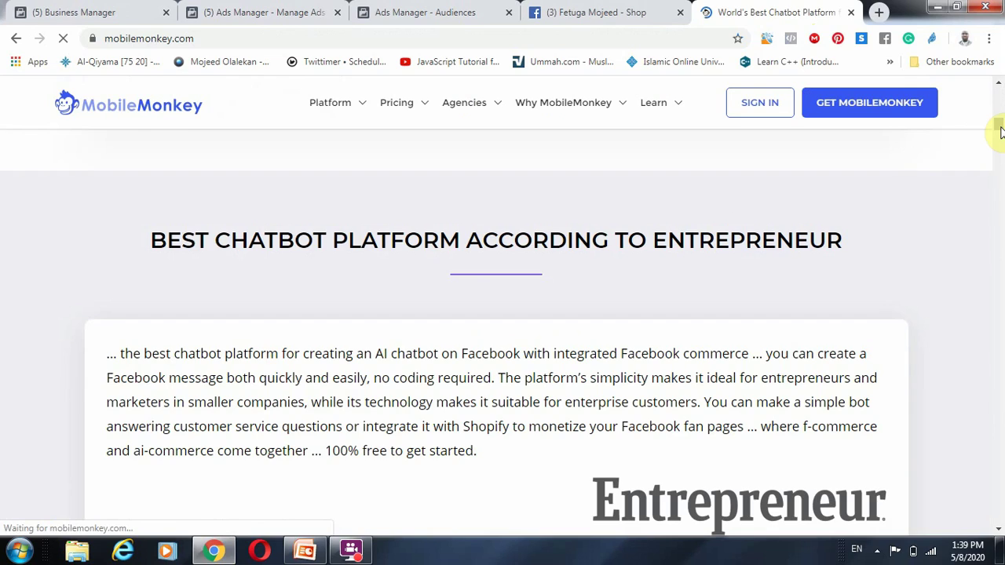
pyautogui.click(1001, 400)
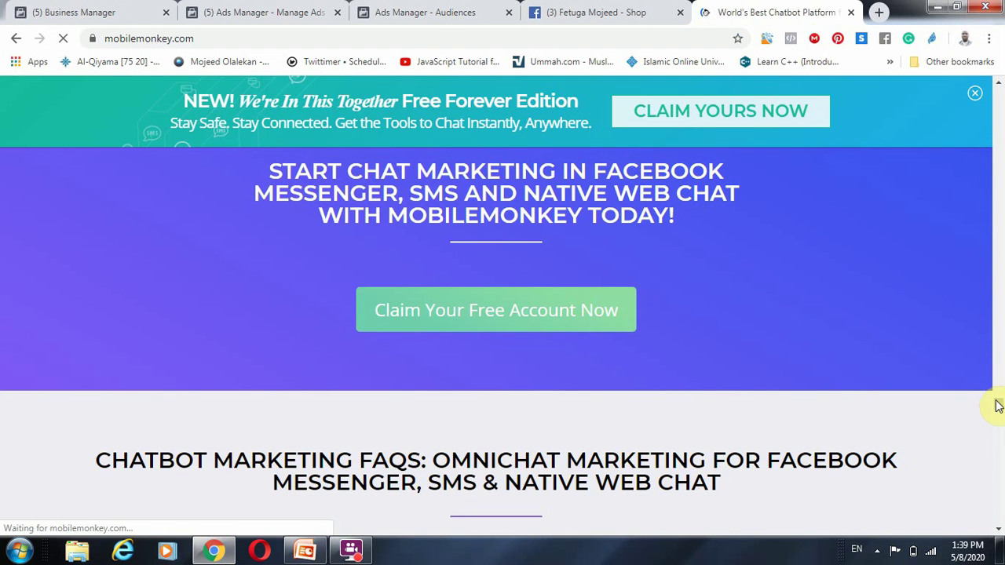
pyautogui.moveTo(997, 405); pyautogui.dragTo(998, 517)
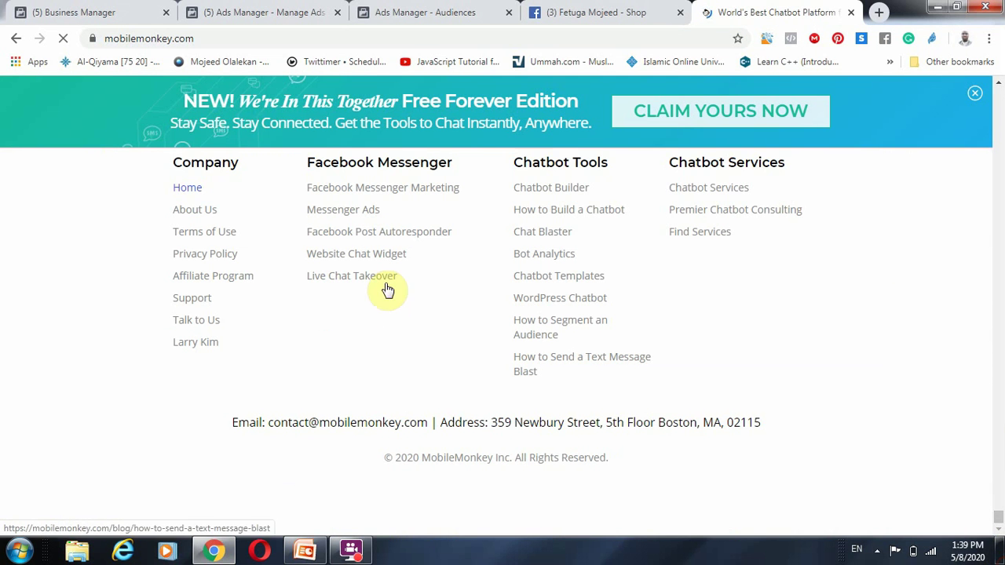
pyautogui.click(218, 279)
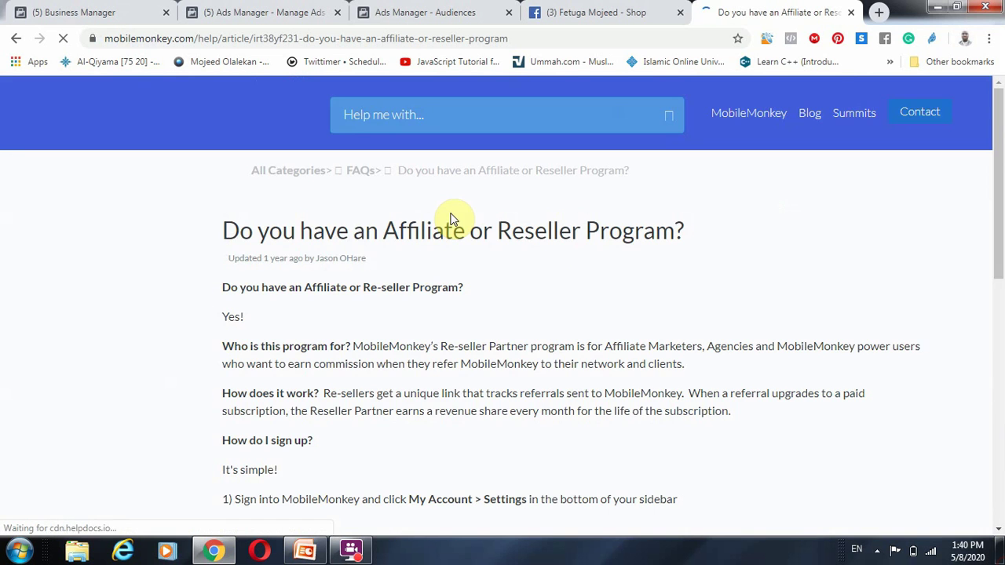
# Read the reseller program article, then return to the Facebook Shop and show recent Messenger conversations
pyautogui.scroll(-4, 454, 304)
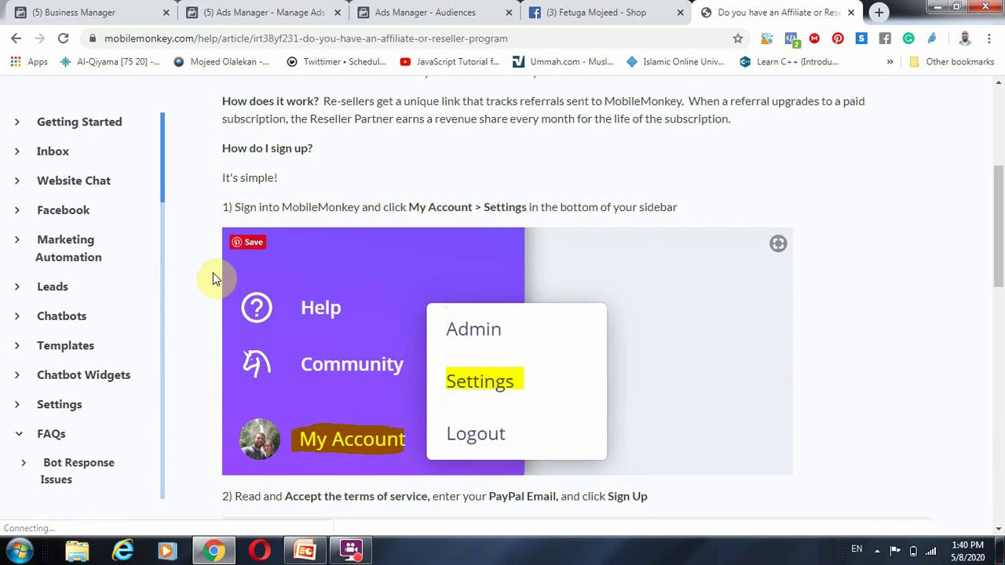
pyautogui.scroll(-3, 691, 424)
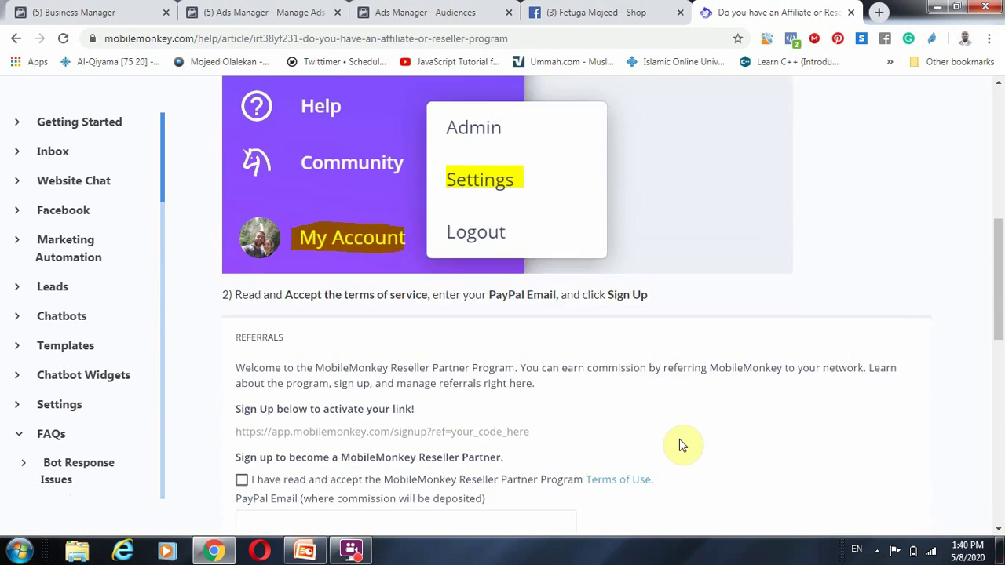
pyautogui.scroll(-4, 680, 428)
pyautogui.scroll(3, 680, 424)
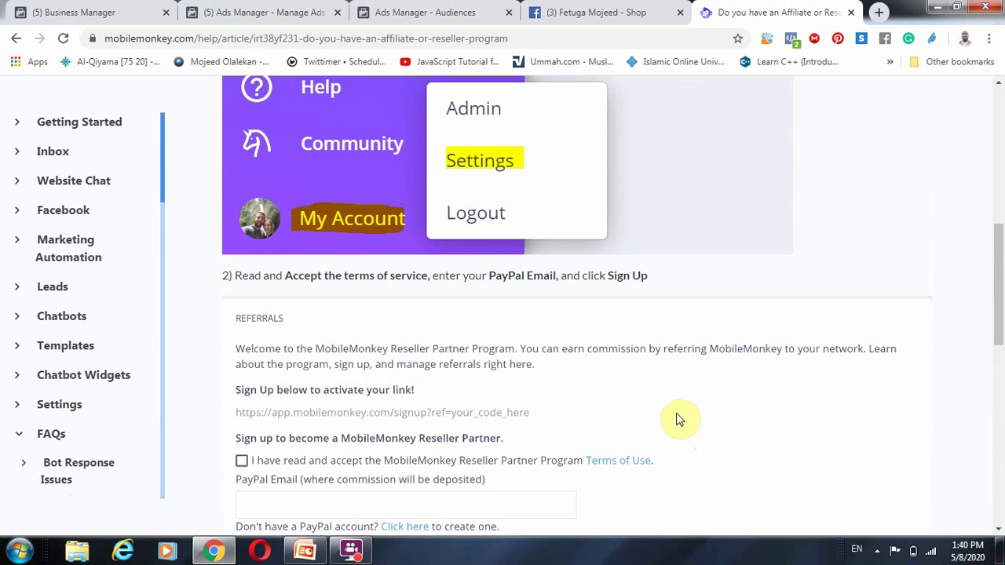
pyautogui.scroll(7, 677, 411)
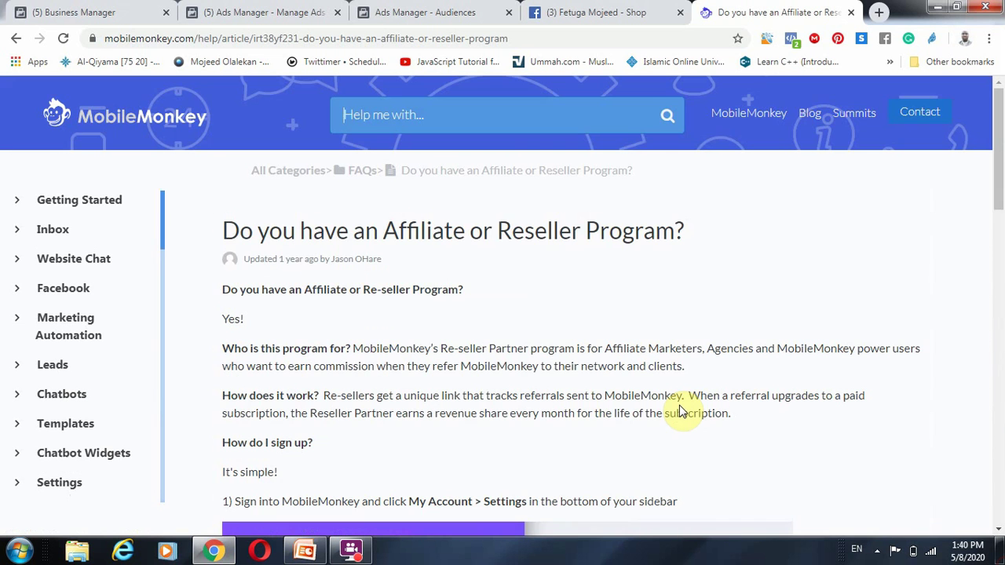
pyautogui.click(616, 11)
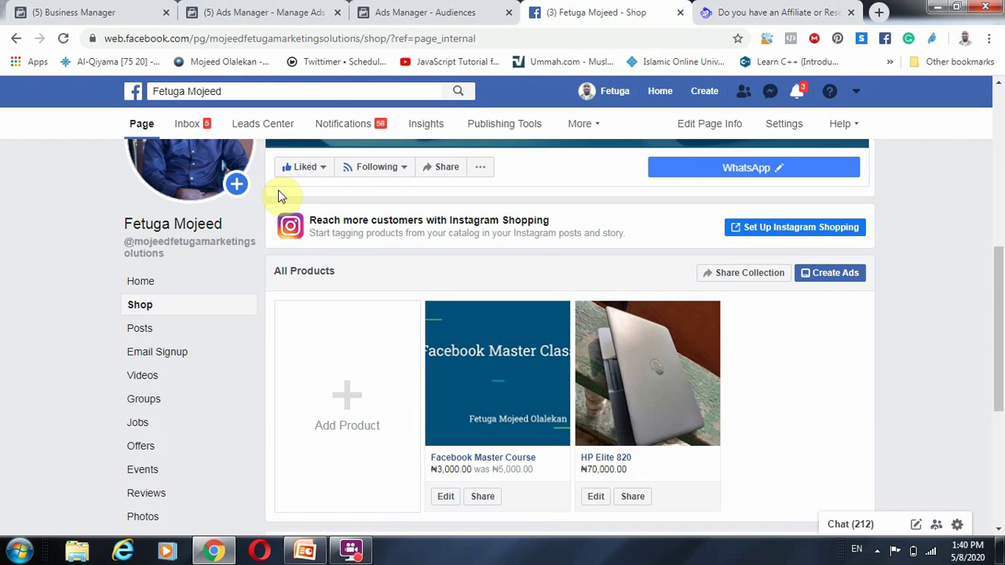
pyautogui.click(773, 94)
pyautogui.scroll(-3, 667, 338)
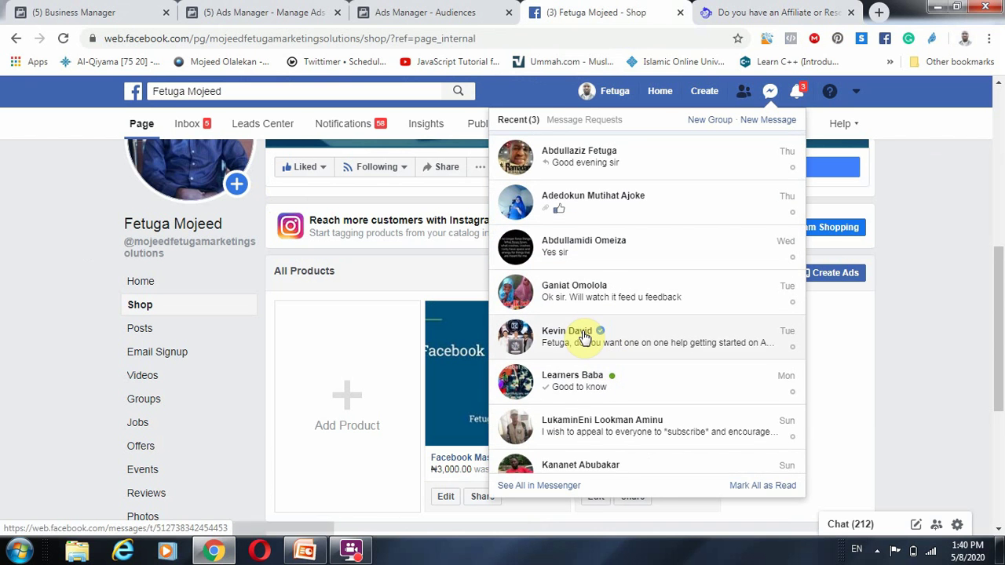
pyautogui.click(579, 337)
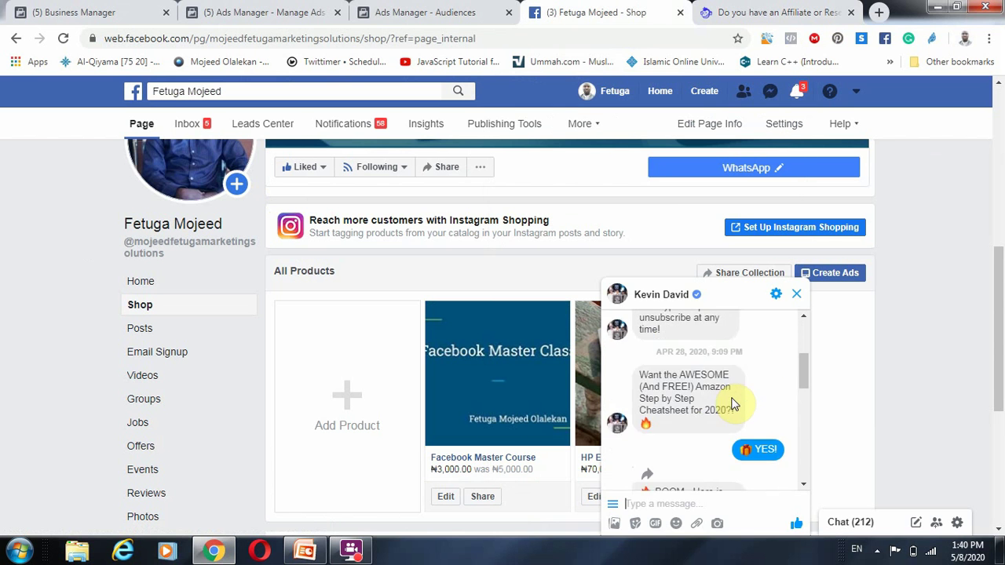
pyautogui.scroll(5, 731, 403)
pyautogui.scroll(-6, 731, 404)
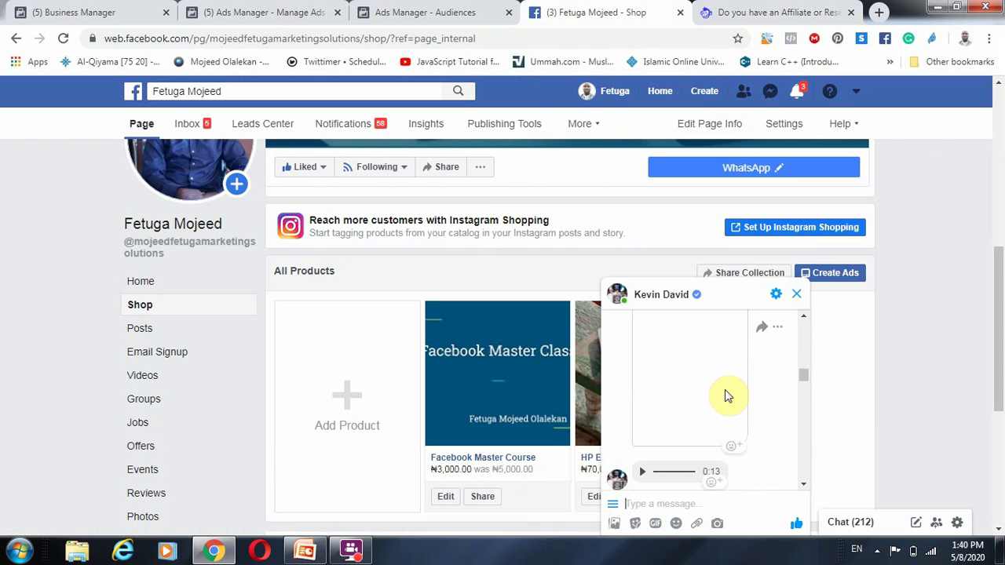
pyautogui.scroll(10, 723, 392)
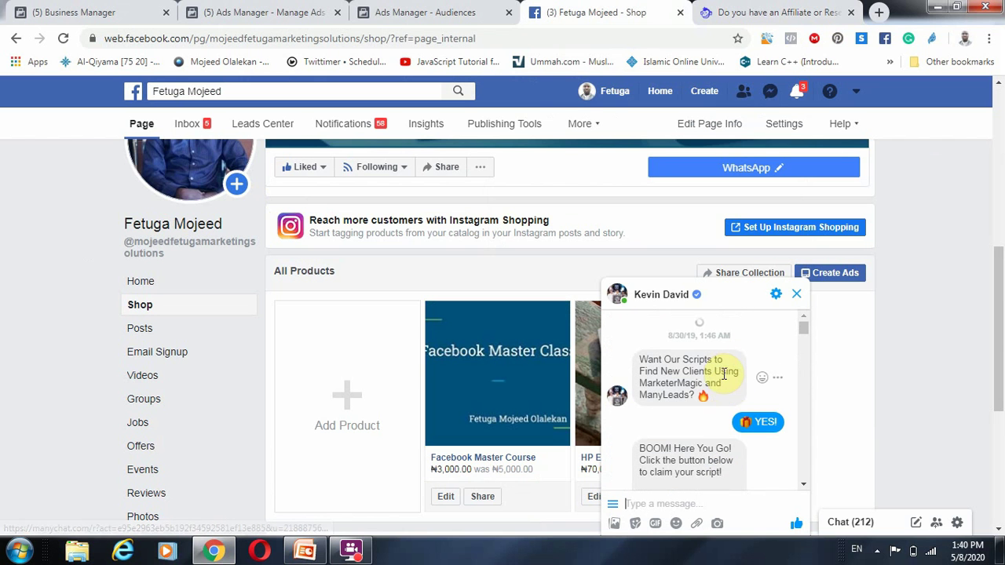
pyautogui.scroll(6, 724, 374)
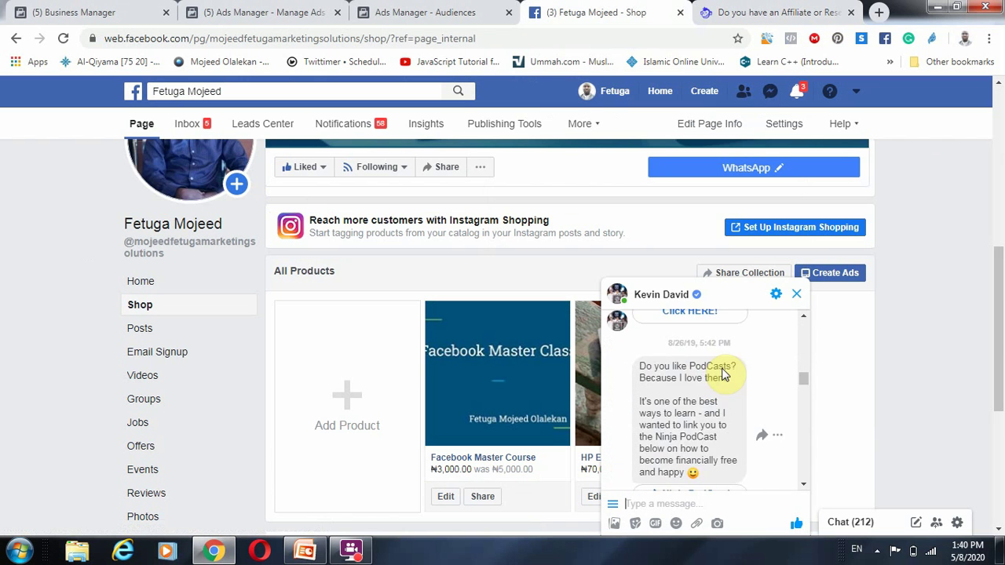
pyautogui.scroll(8, 724, 374)
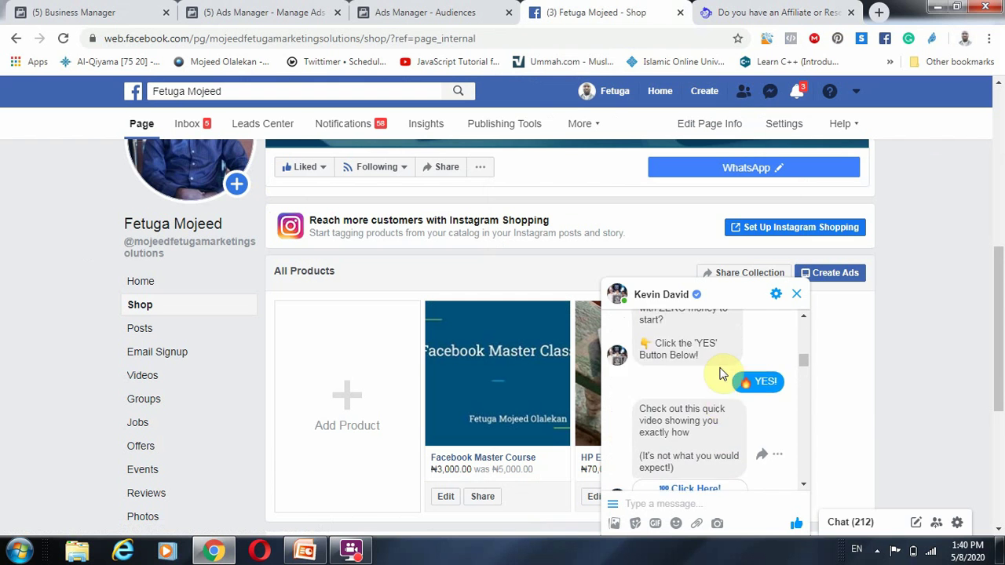
pyautogui.scroll(6, 721, 375)
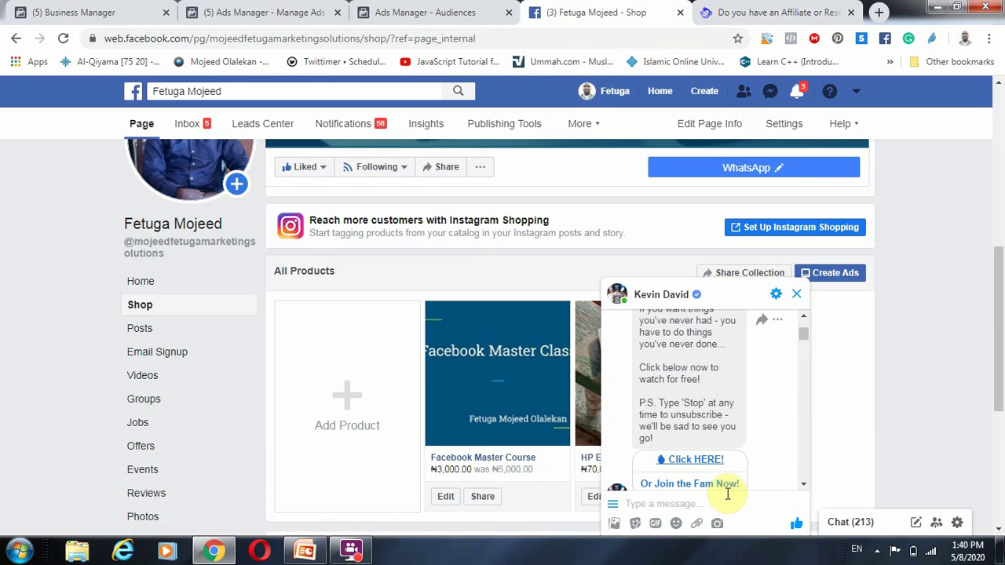
pyautogui.scroll(-3, 730, 463)
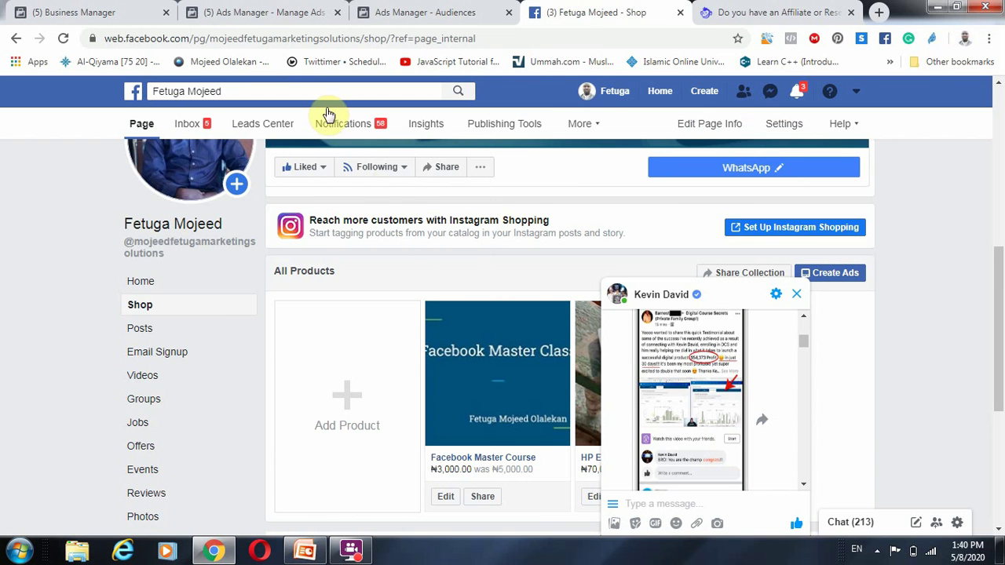
# Return to the Traffic campaign setup and continue to its ad set settings
pyautogui.click(263, 9)
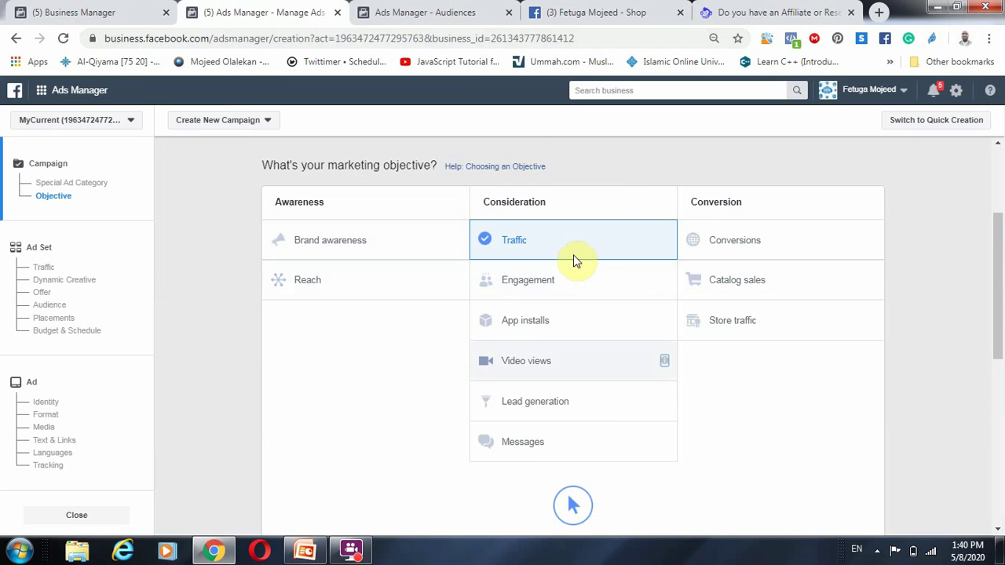
pyautogui.click(442, 10)
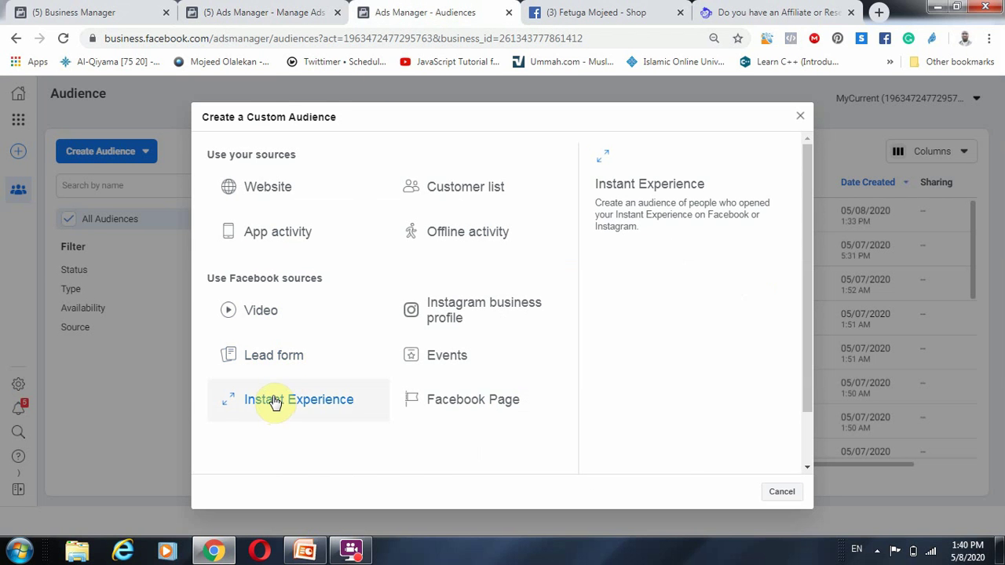
pyautogui.click(311, 10)
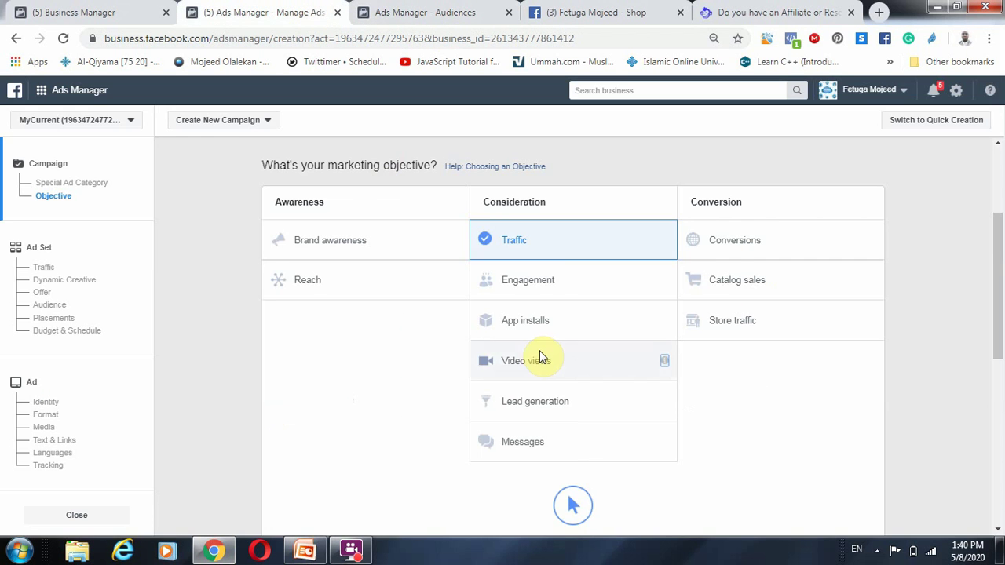
pyautogui.scroll(-6, 539, 353)
pyautogui.click(589, 429)
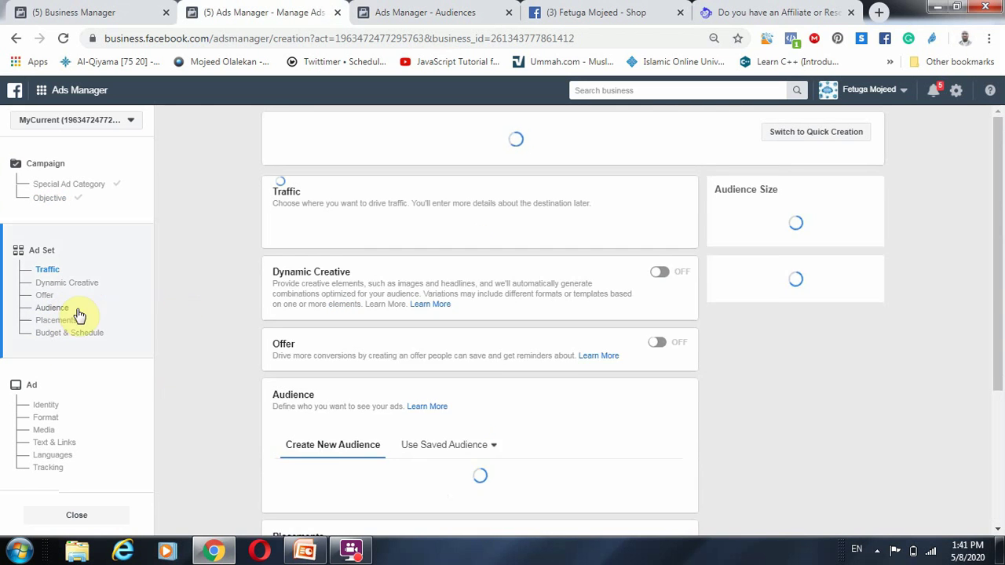
# Add the Lead Generation engagement custom audience to the 'NG - 18+' ad set
pyautogui.scroll(-4, 348, 339)
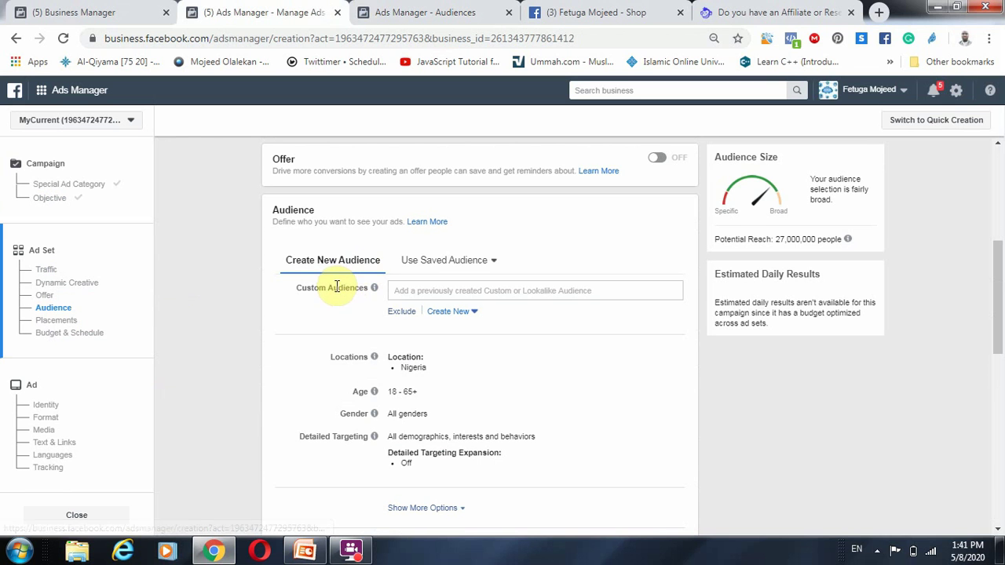
pyautogui.click(445, 291)
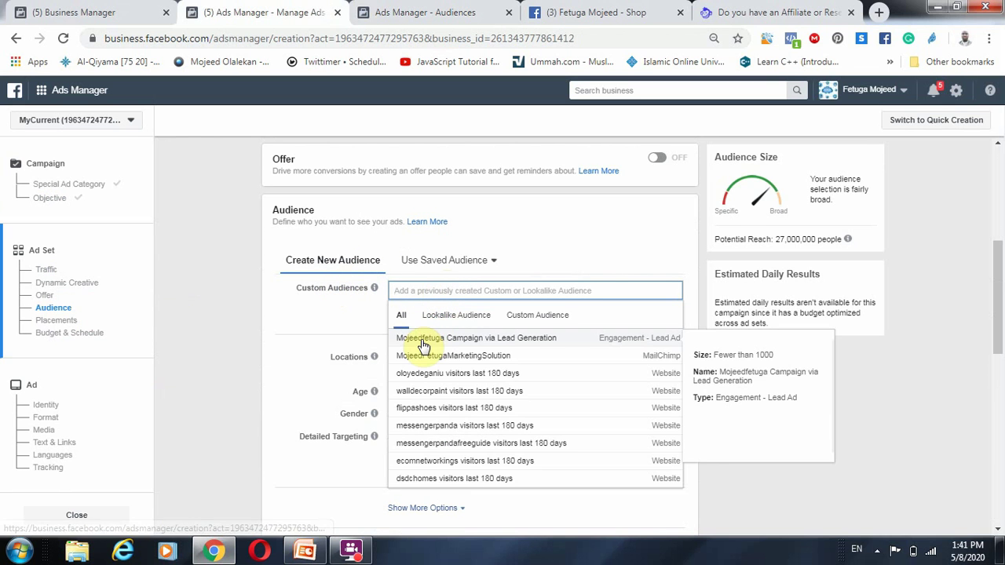
pyautogui.scroll(-1, 427, 357)
pyautogui.scroll(-1, 427, 357)
pyautogui.scroll(2, 451, 358)
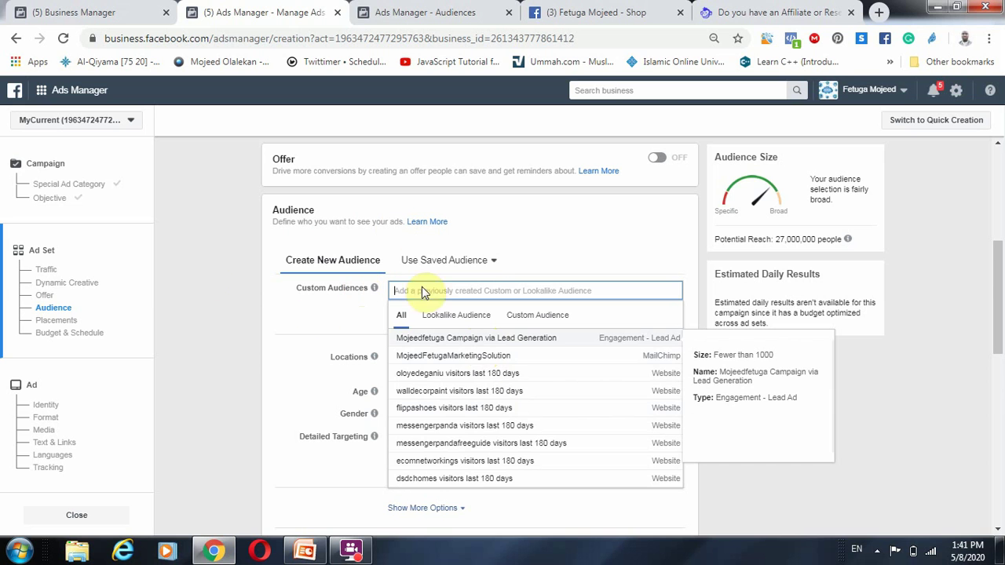
pyautogui.click(475, 340)
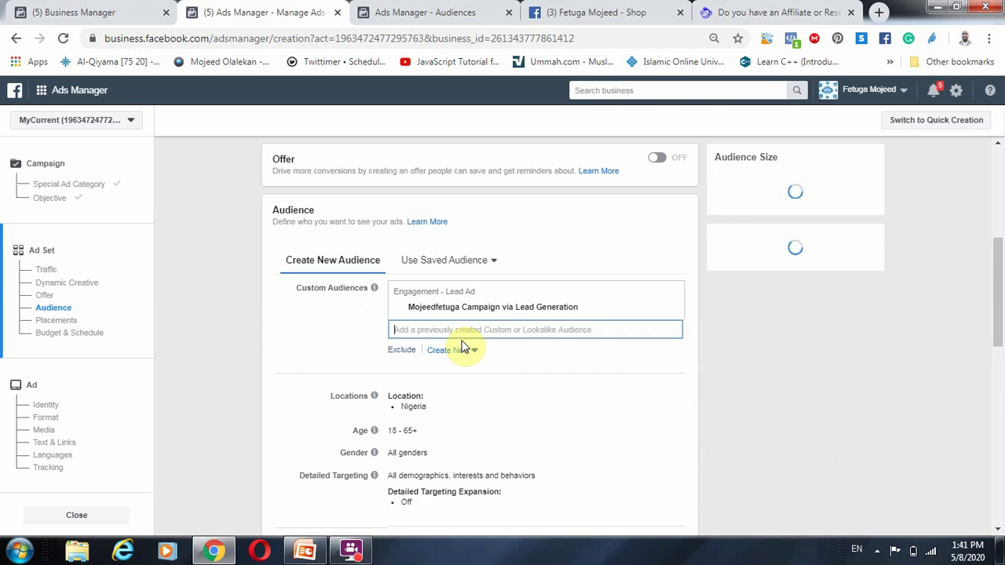
pyautogui.click(269, 334)
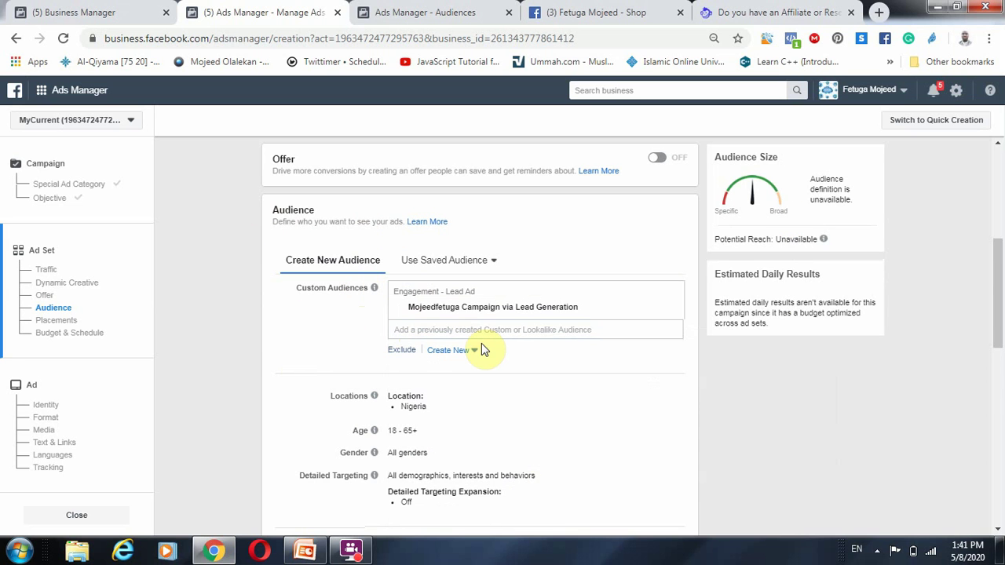
pyautogui.scroll(-2, 502, 431)
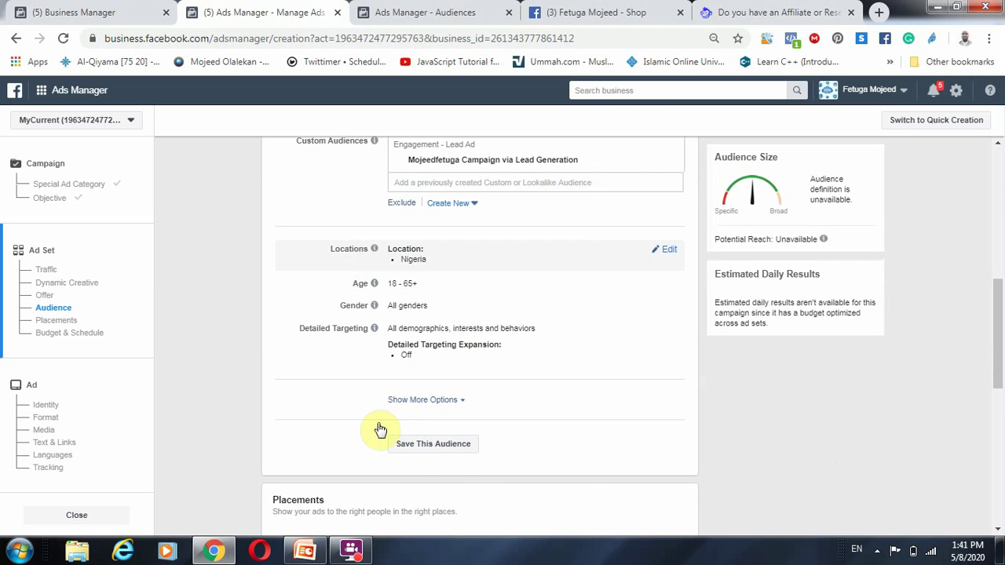
pyautogui.scroll(7, 562, 495)
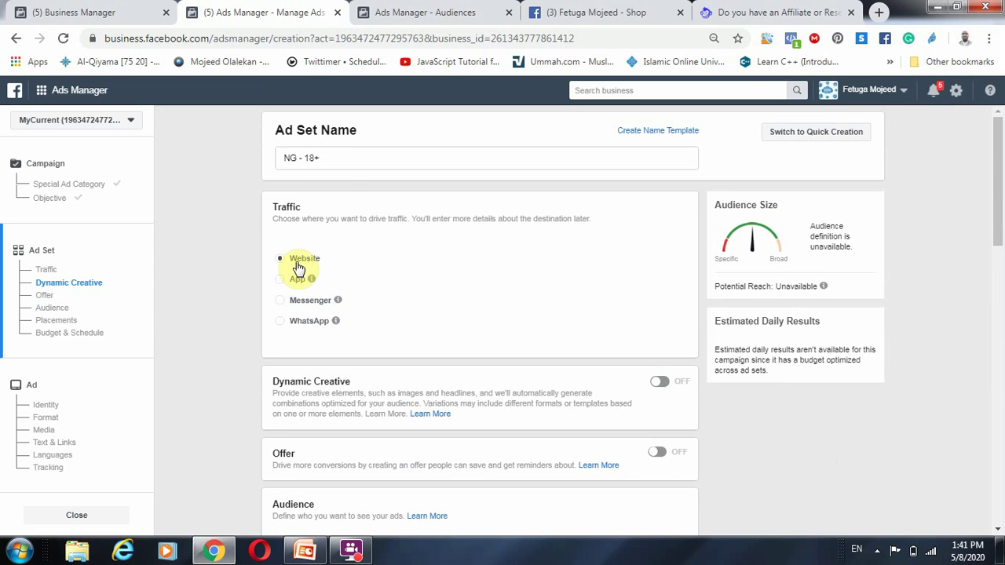
# Jump to the ad's Media section, then go back to the Audiences tab's custom audience source chooser
pyautogui.click(95, 431)
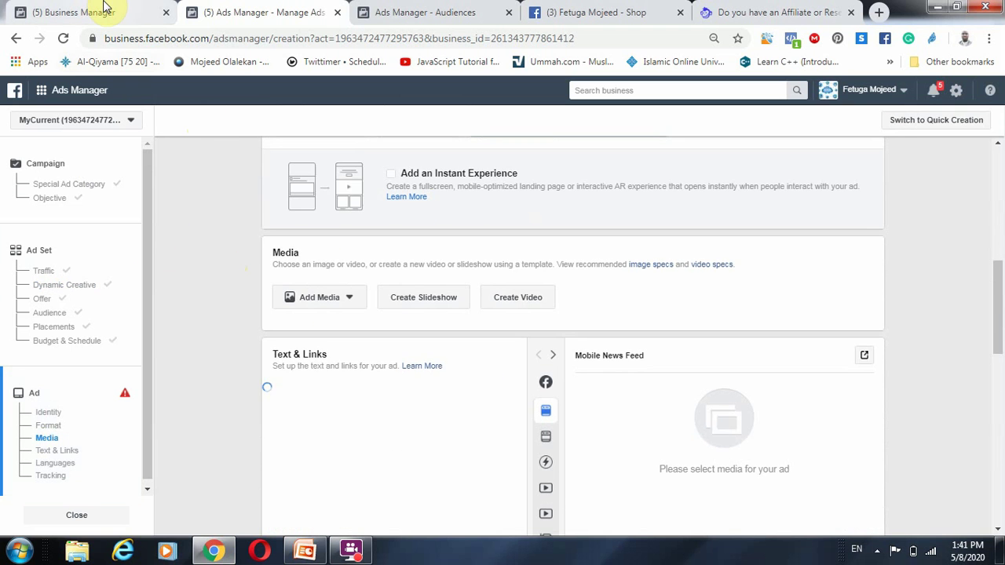
pyautogui.click(134, 12)
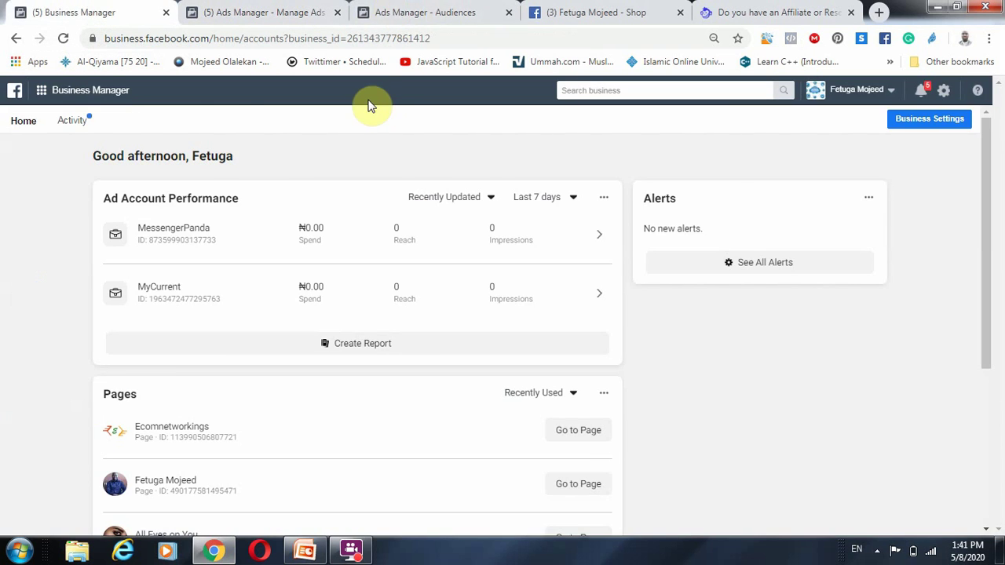
pyautogui.click(401, 13)
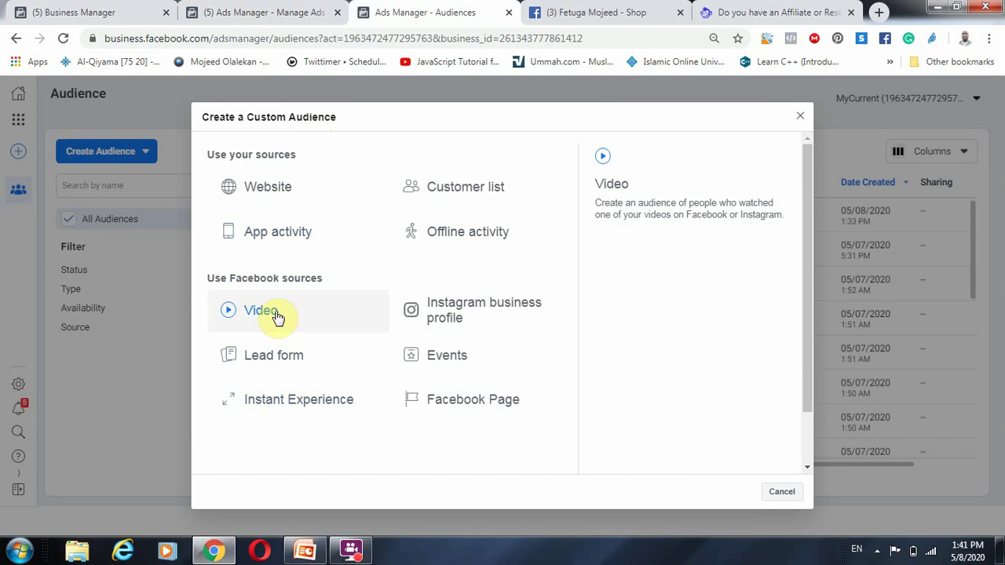
# Start an Instant Experience audience on the business's own page and search for its Instant Experiences
pyautogui.click(295, 407)
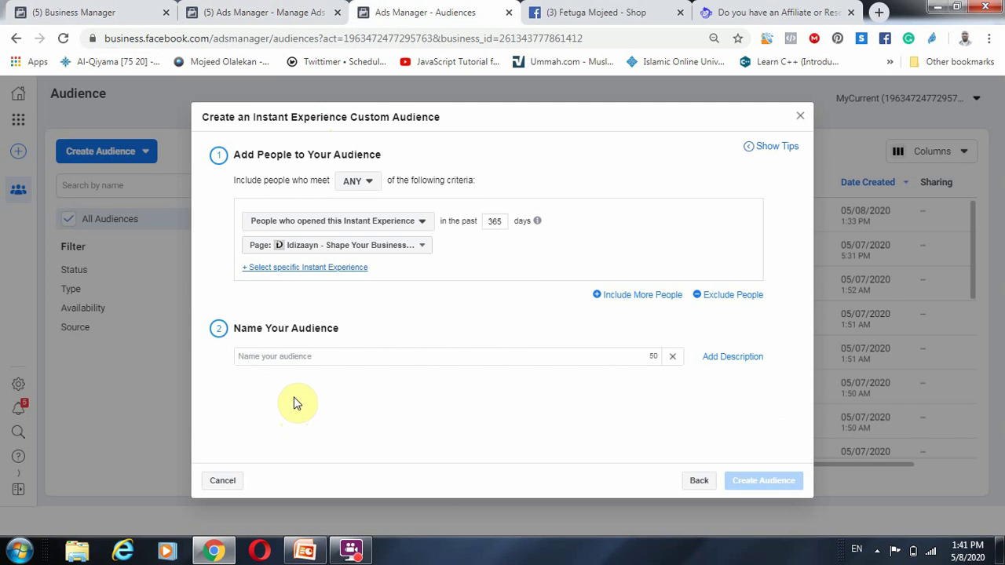
pyautogui.click(376, 247)
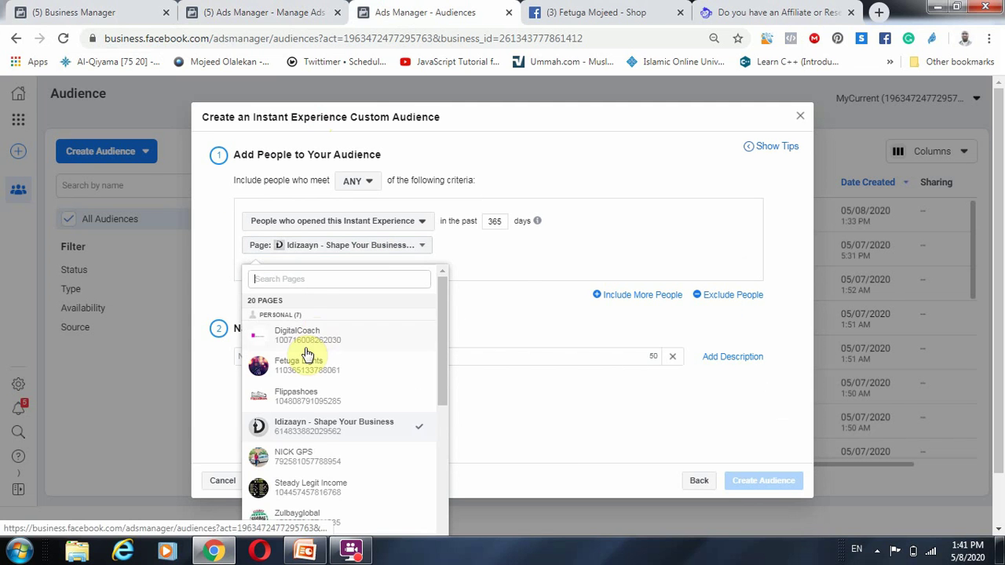
pyautogui.scroll(-5, 314, 392)
pyautogui.click(318, 401)
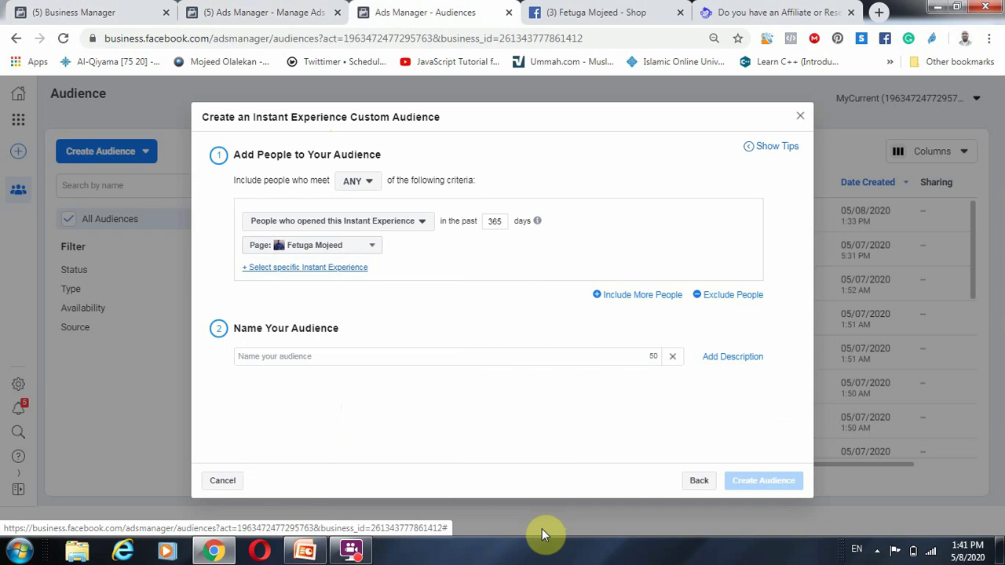
pyautogui.click(347, 268)
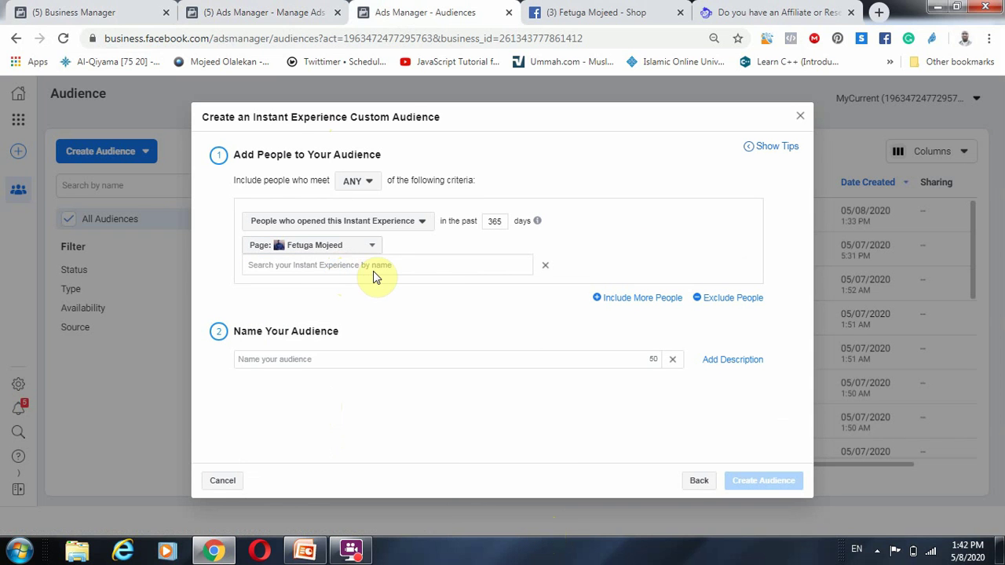
pyautogui.click(373, 271)
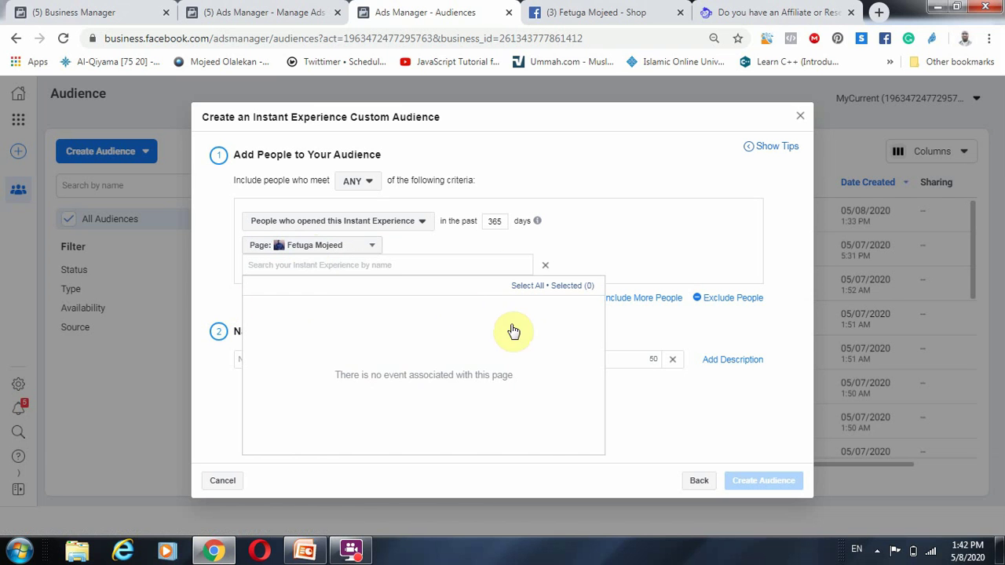
pyautogui.click(546, 268)
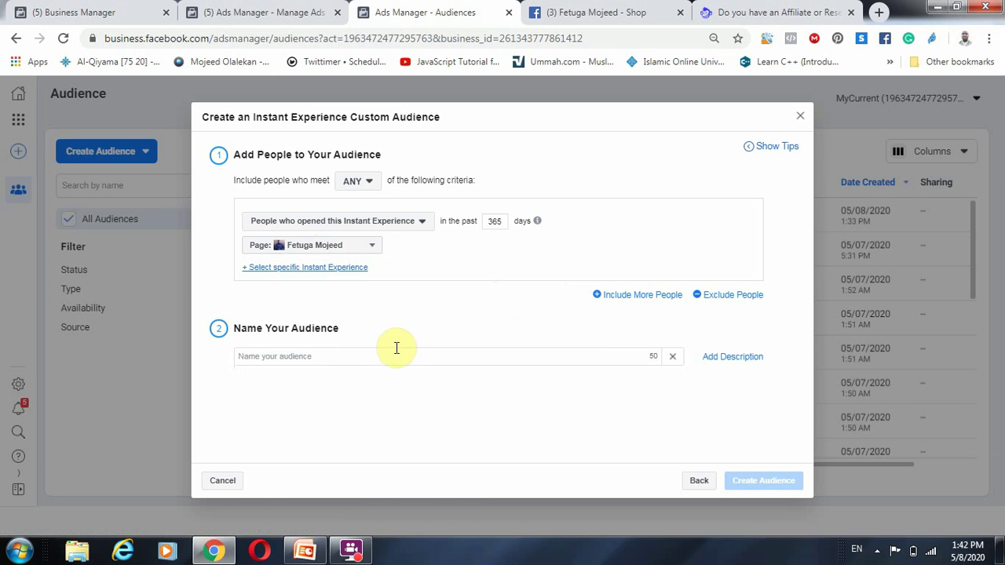
# Cancel the custom audience setup and return to the full Audiences list
pyautogui.click(699, 484)
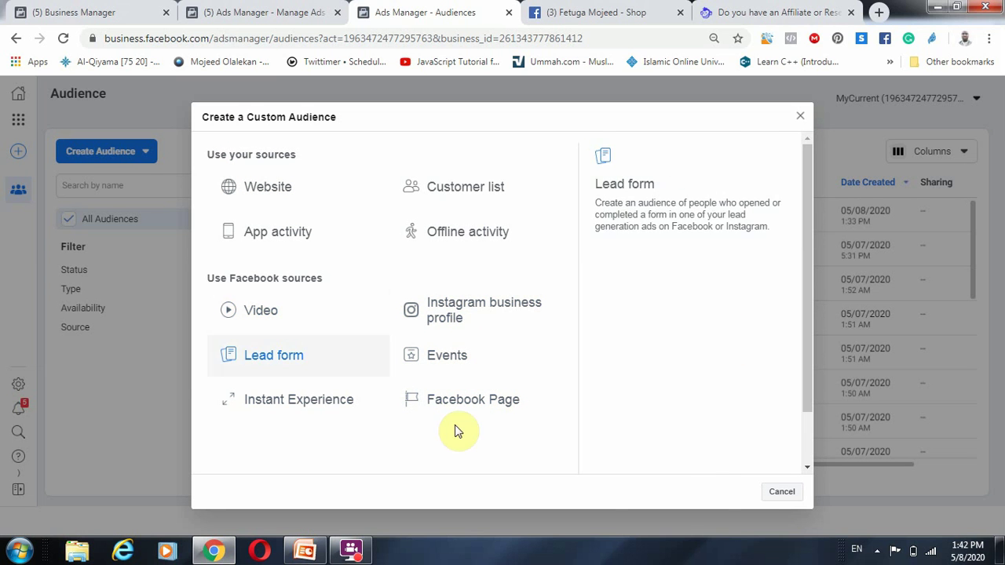
pyautogui.click(781, 493)
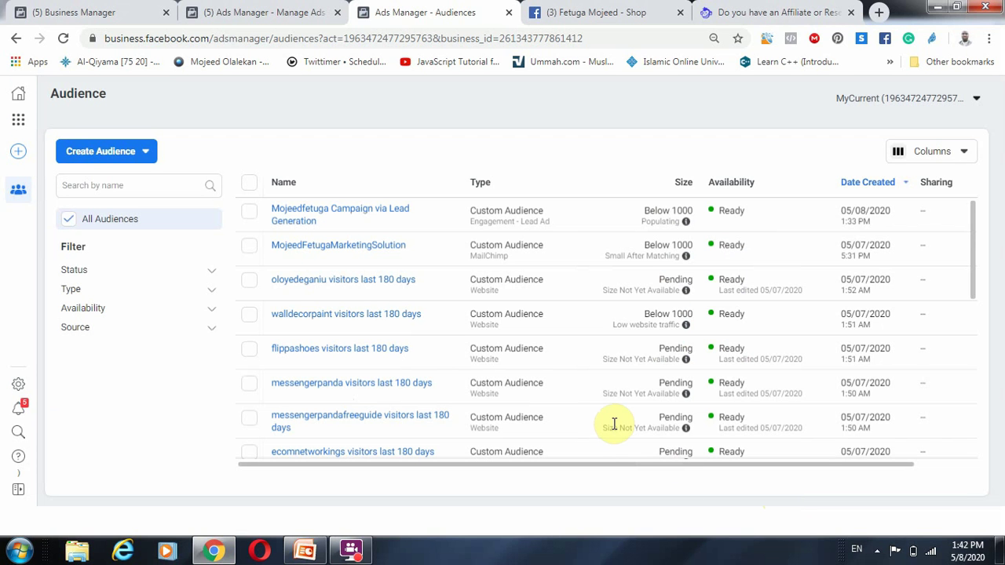
pyautogui.scroll(-3, 599, 430)
pyautogui.scroll(3, 597, 429)
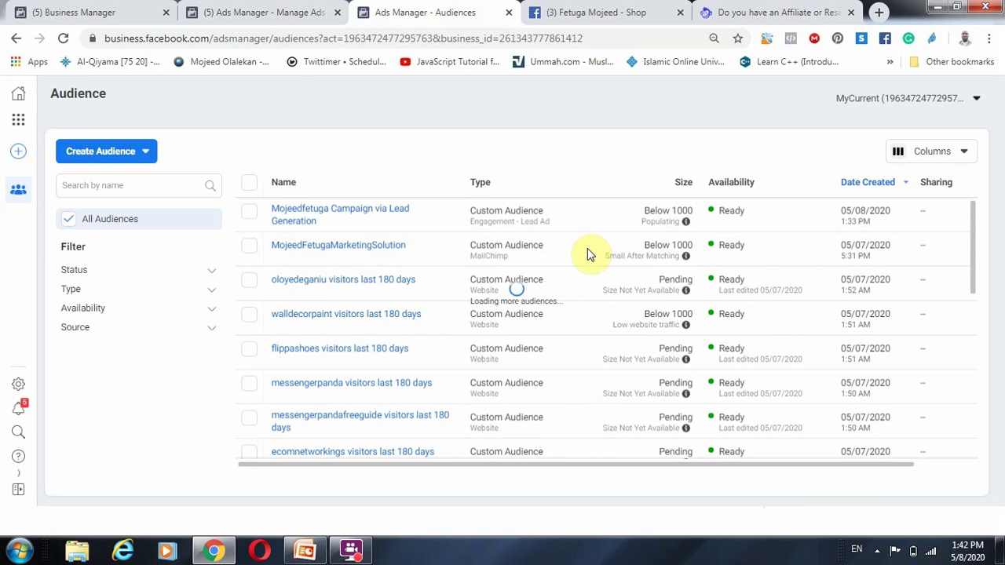
# Back on PowerPoint slide 3, hyperlink the messengerpanda.com/freeguide URL and type 'web dev' on a new line beneath
pyautogui.click(304, 550)
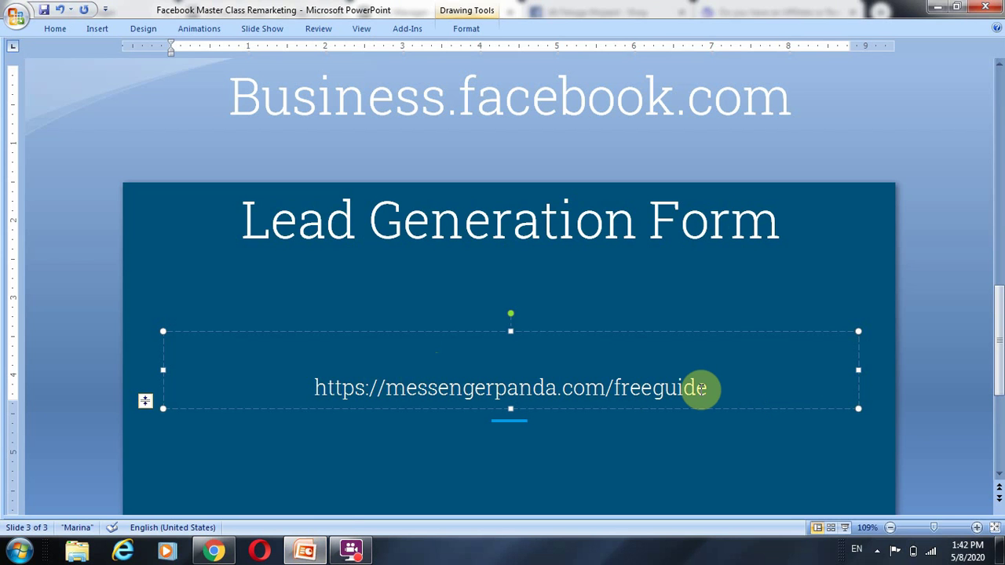
pyautogui.press('Return')
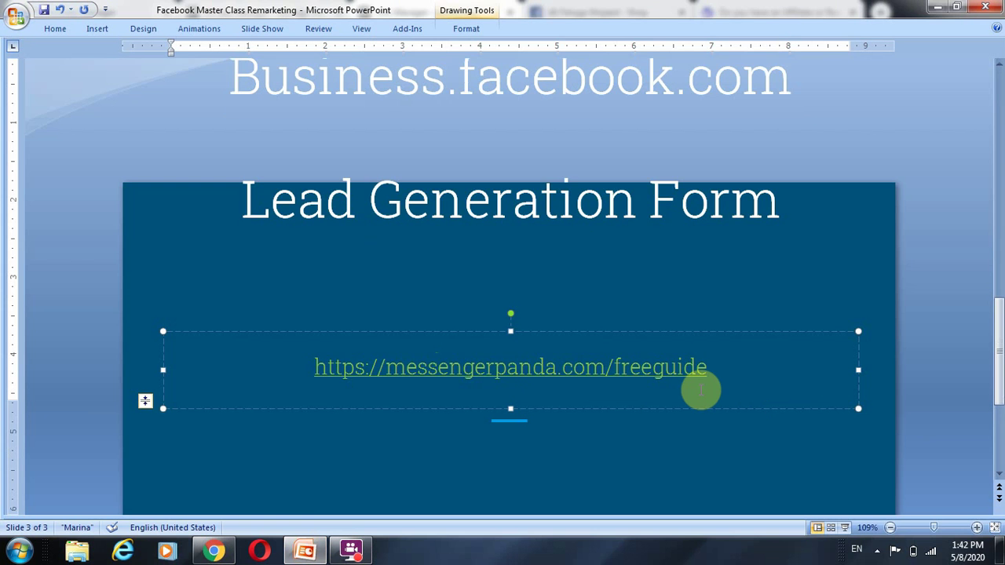
pyautogui.write('web dev')
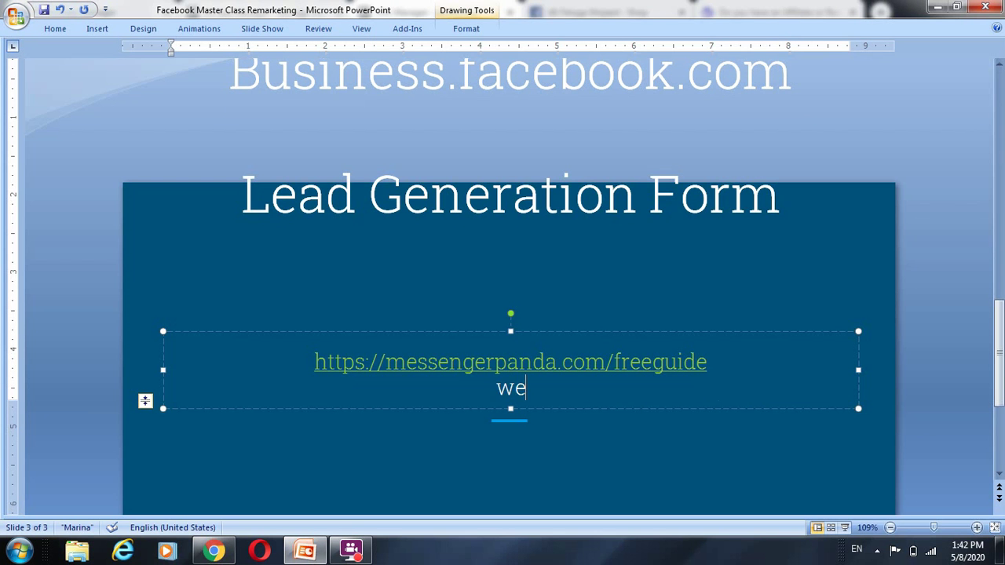